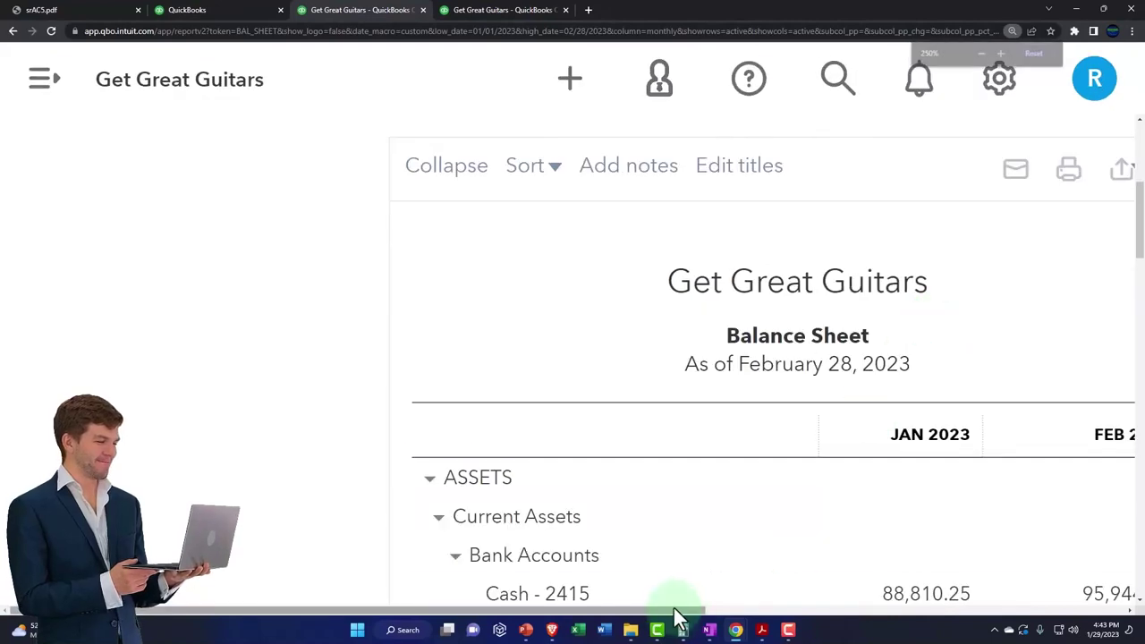
- Compare the January cash balance on the monthly balance sheet with the January 31 balance on the Bank Stmt Jan.pdf statement
{"action": "left_click_drag", "start_coordinate": [676, 610], "coordinate": [850, 595]}
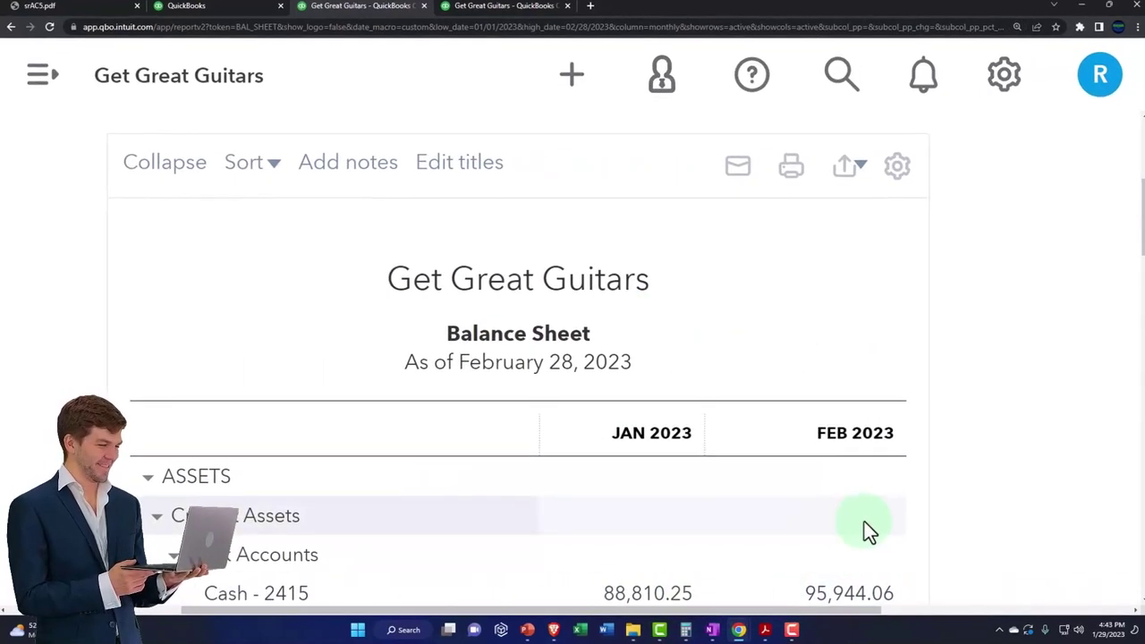
{"action": "scroll", "coordinate": [864, 522], "scroll_direction": "down", "scroll_amount": 2}
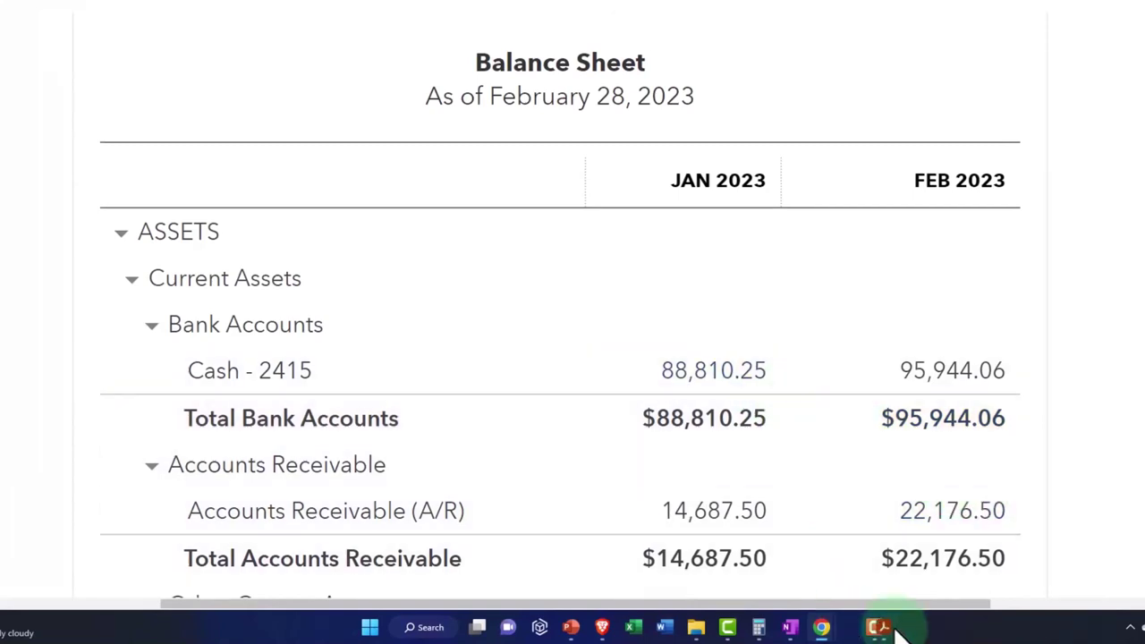
{"action": "left_click", "coordinate": [884, 627]}
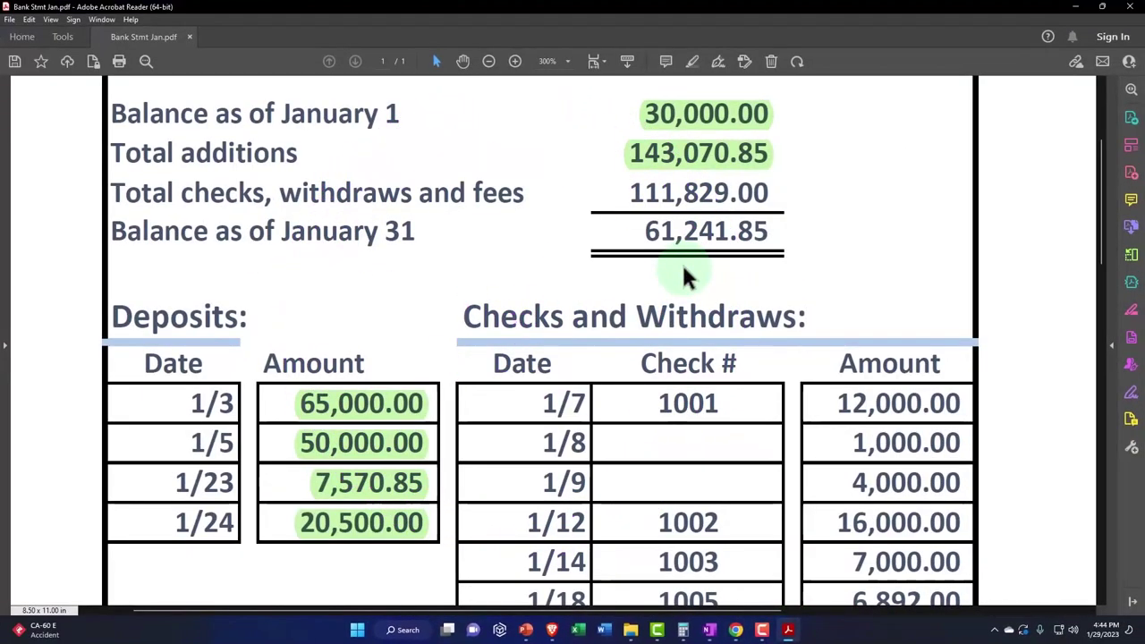
{"action": "scroll", "coordinate": [682, 266], "scroll_direction": "up", "scroll_amount": 1}
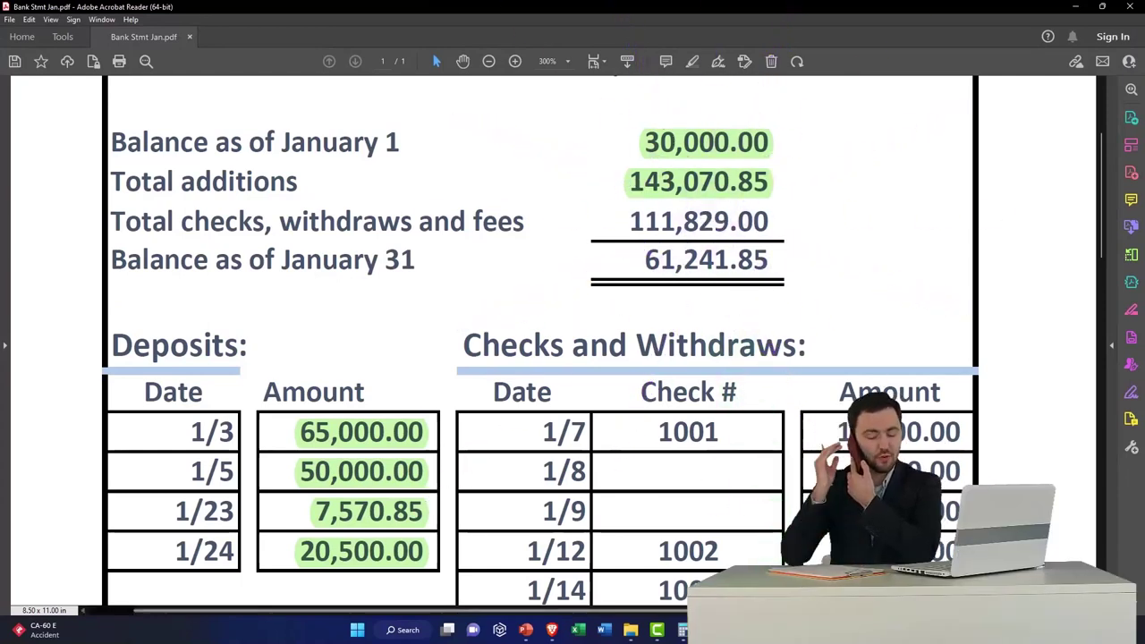
{"action": "key", "text": "alt+Tab"}
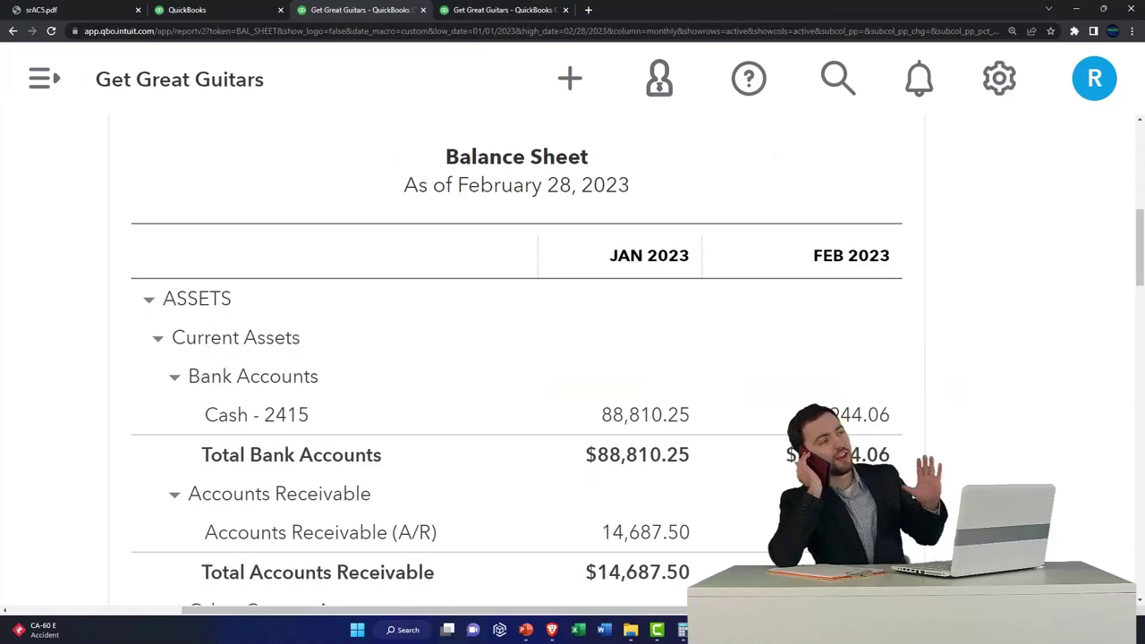
- Open the Reconcile page in Get Great Guitars' Accounting section, with the browser zoom at 150% and the navigation menu collapsed
{"action": "left_click", "coordinate": [218, 14]}
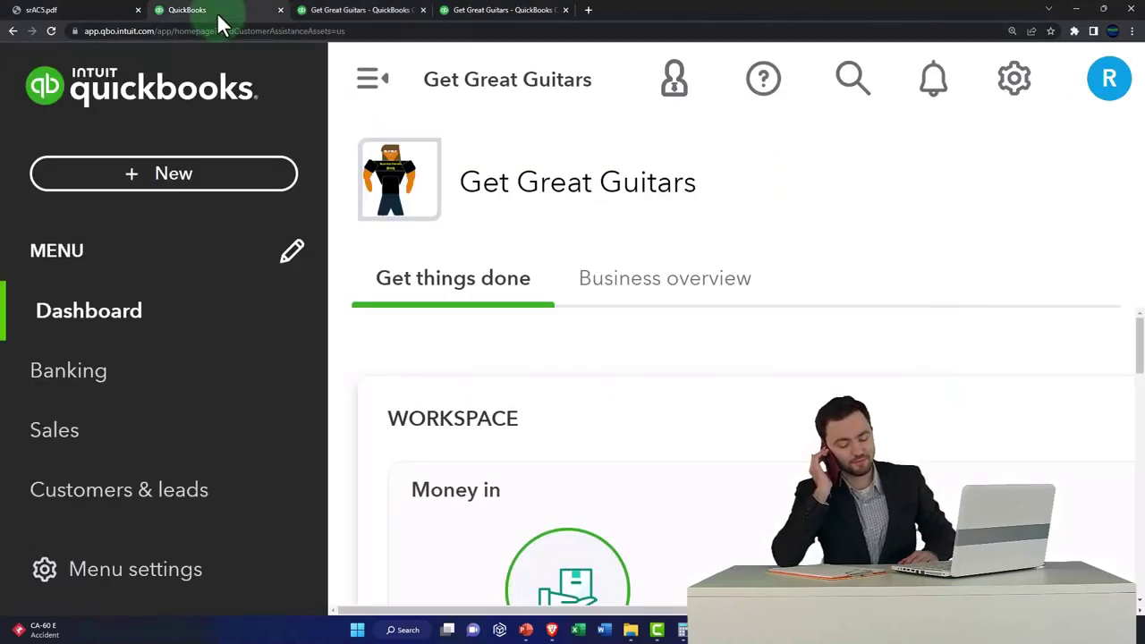
{"action": "key", "text": "ctrl+minus"}
{"action": "key", "text": "ctrl+minus"}
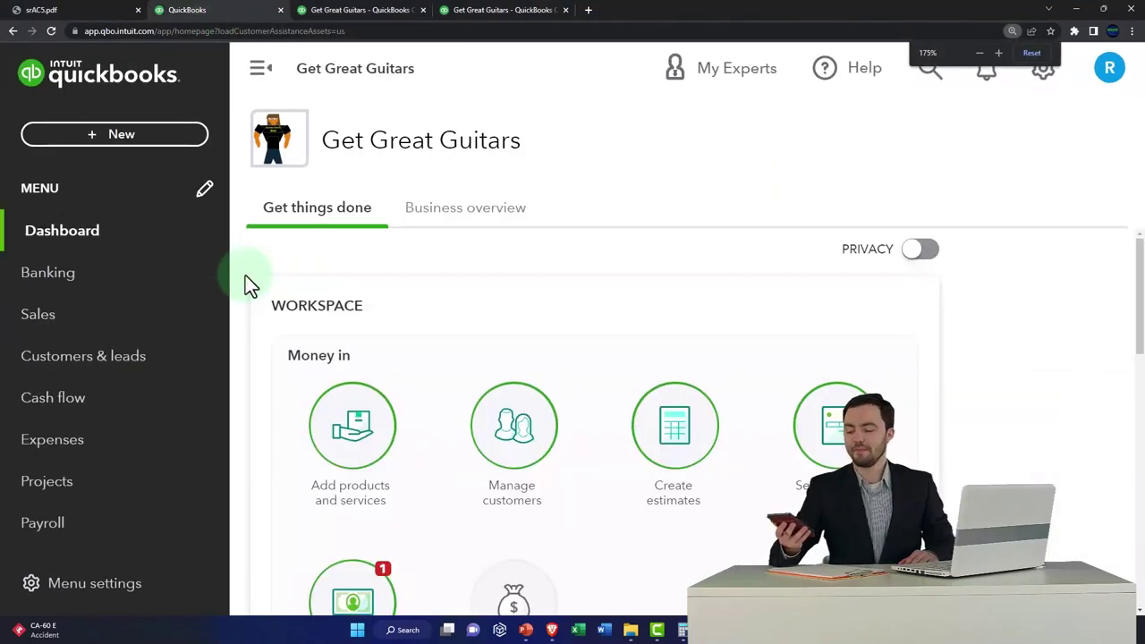
{"action": "key", "text": "ctrl+minus"}
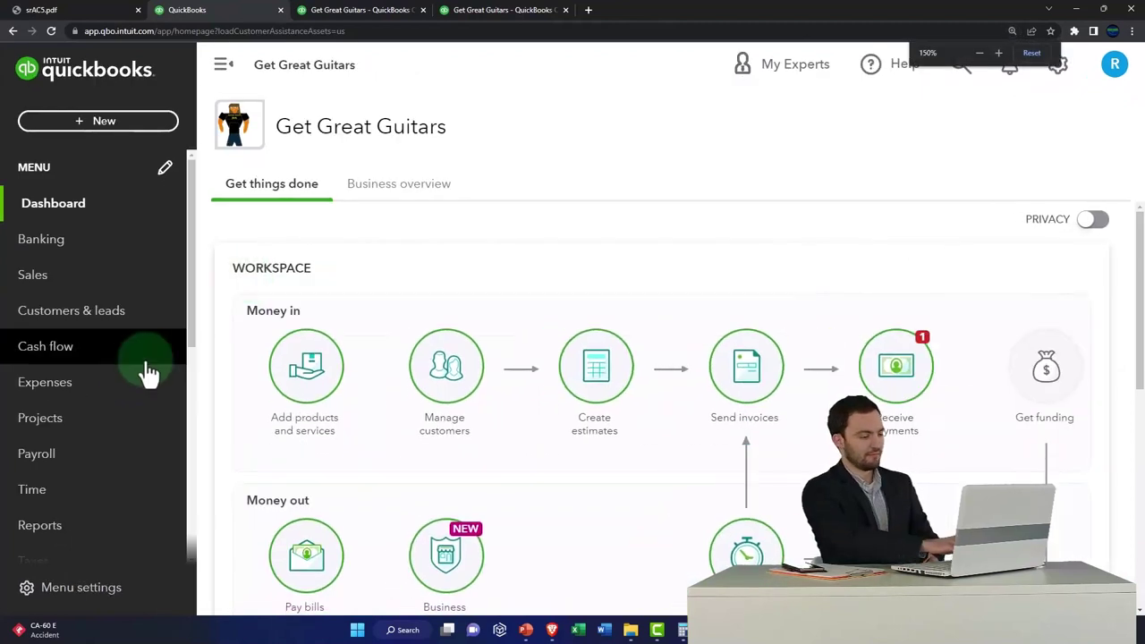
{"action": "scroll", "coordinate": [135, 384], "scroll_direction": "down", "scroll_amount": 2}
{"action": "scroll", "coordinate": [129, 389], "scroll_direction": "down", "scroll_amount": 2}
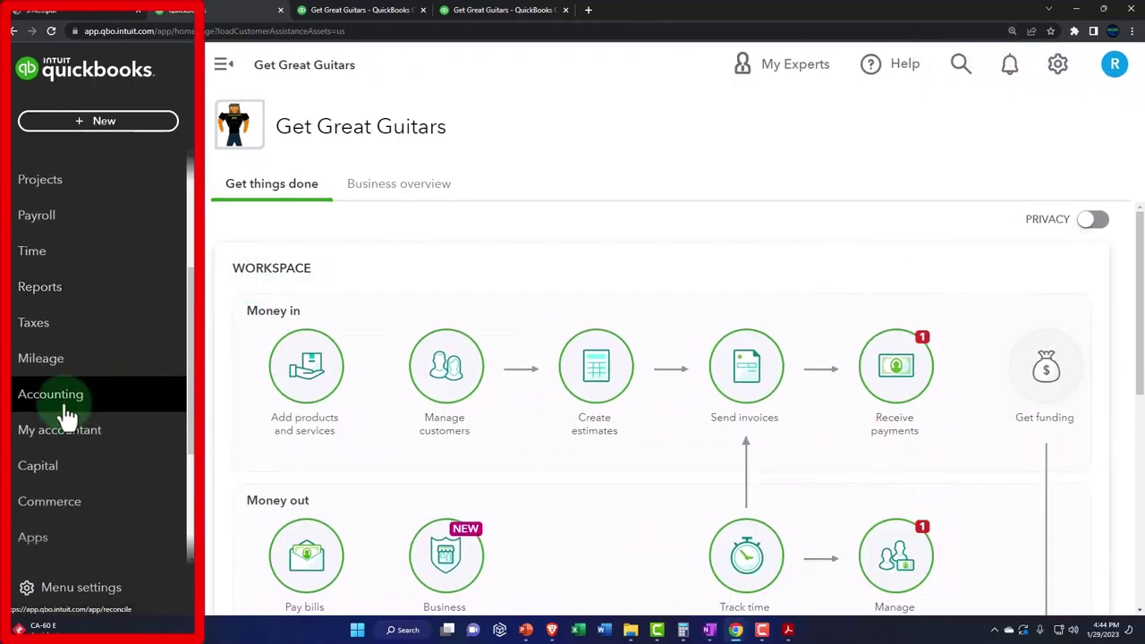
{"action": "left_click", "coordinate": [65, 412]}
{"action": "left_click", "coordinate": [94, 205]}
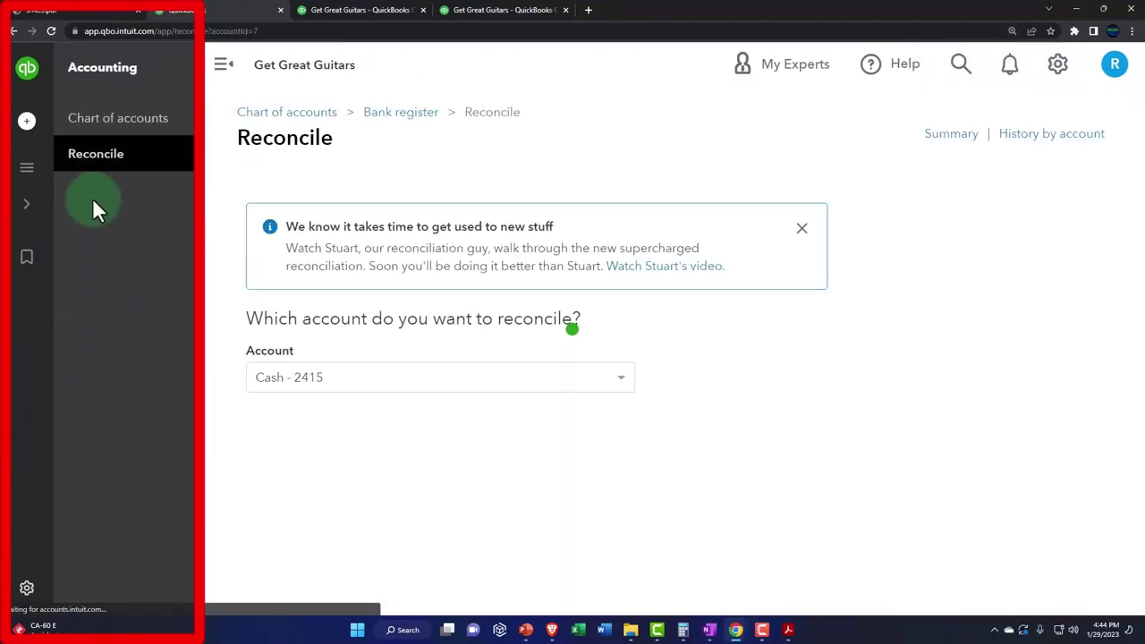
{"action": "left_click", "coordinate": [219, 84]}
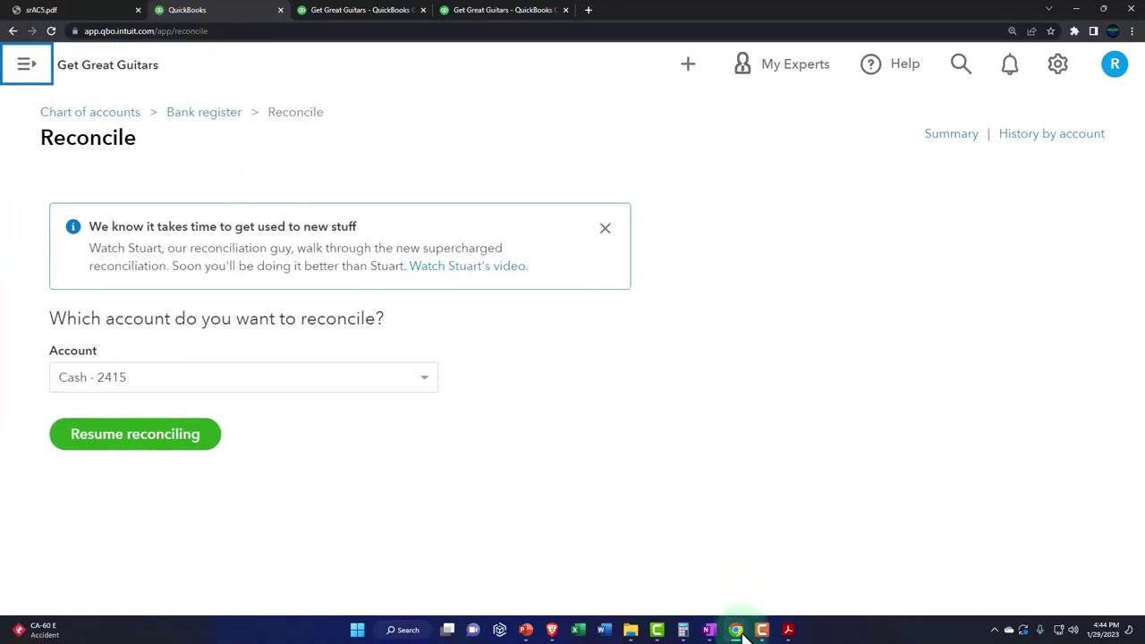
- View the Reconcile page under Bookkeeping in the Sample Company window and return to Get Great Guitars
{"action": "left_click", "coordinate": [739, 631]}
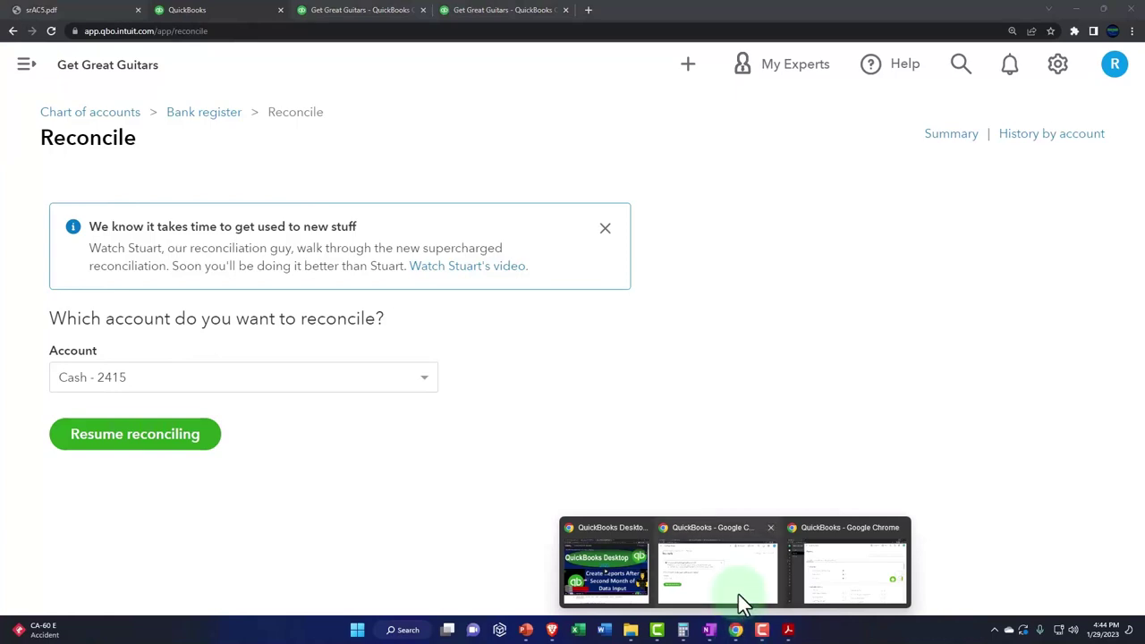
{"action": "left_click", "coordinate": [839, 584]}
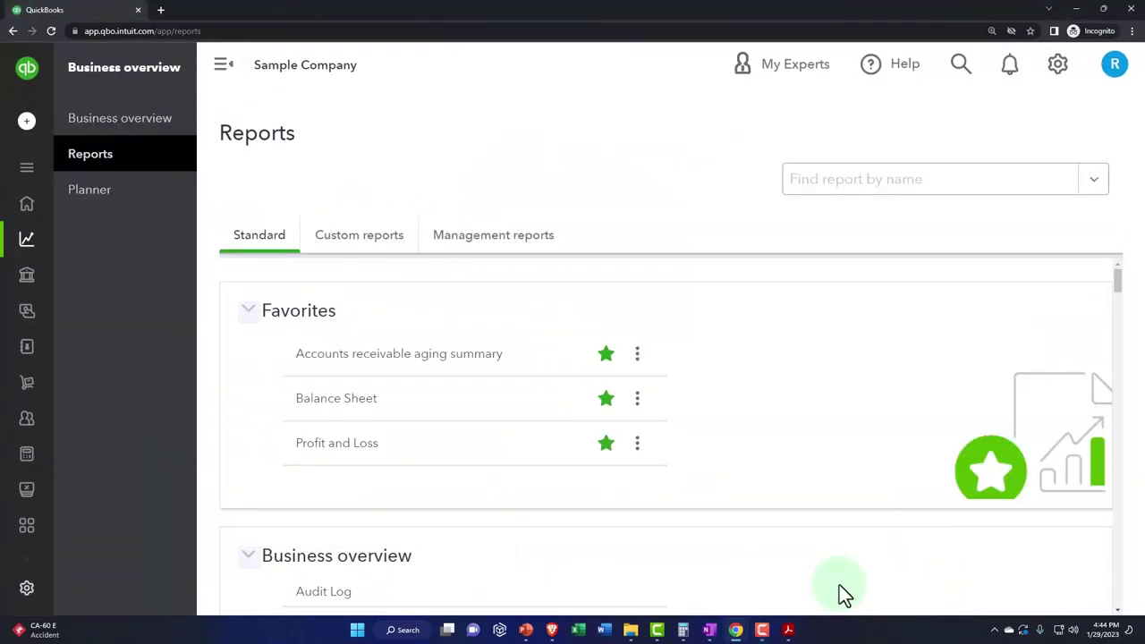
{"action": "mouse_move", "coordinate": [37, 349]}
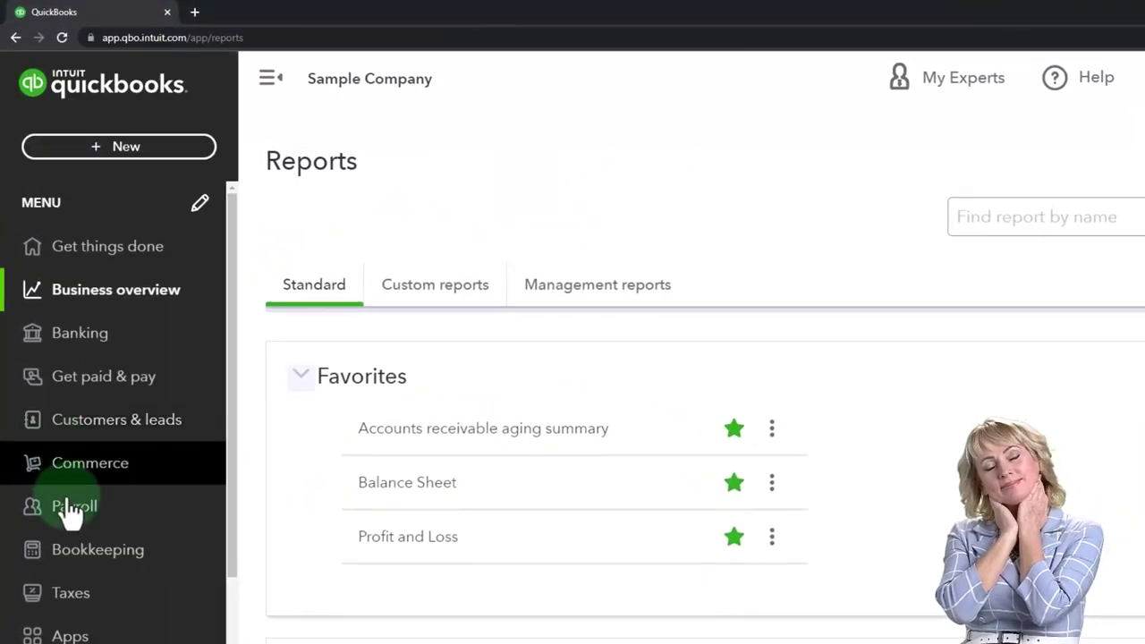
{"action": "left_click", "coordinate": [72, 550]}
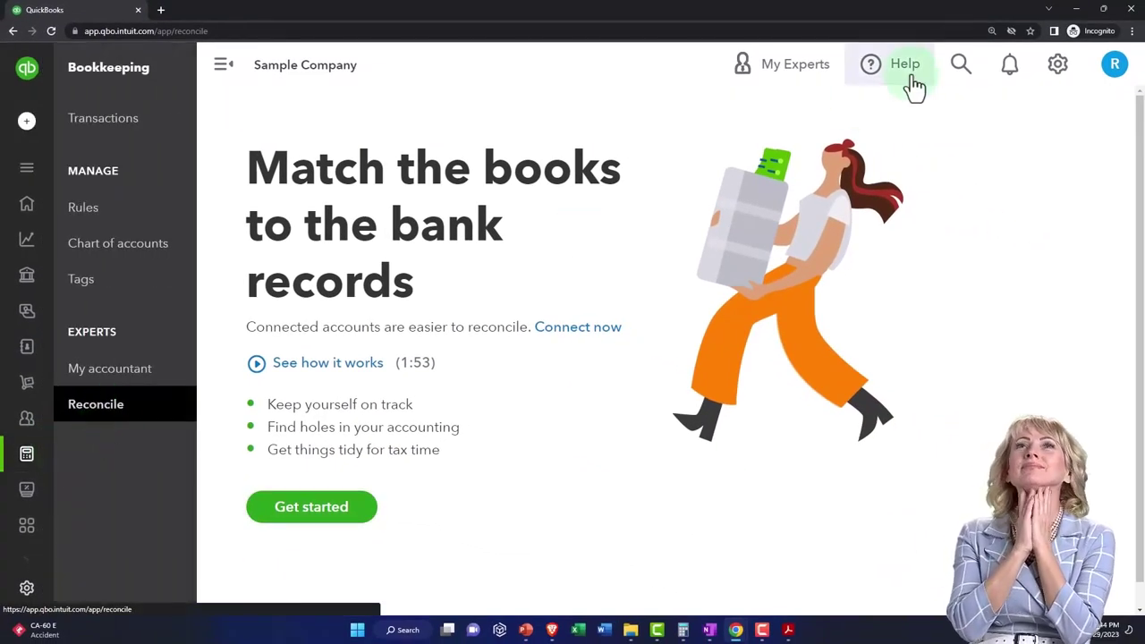
{"action": "left_click", "coordinate": [1077, 11]}
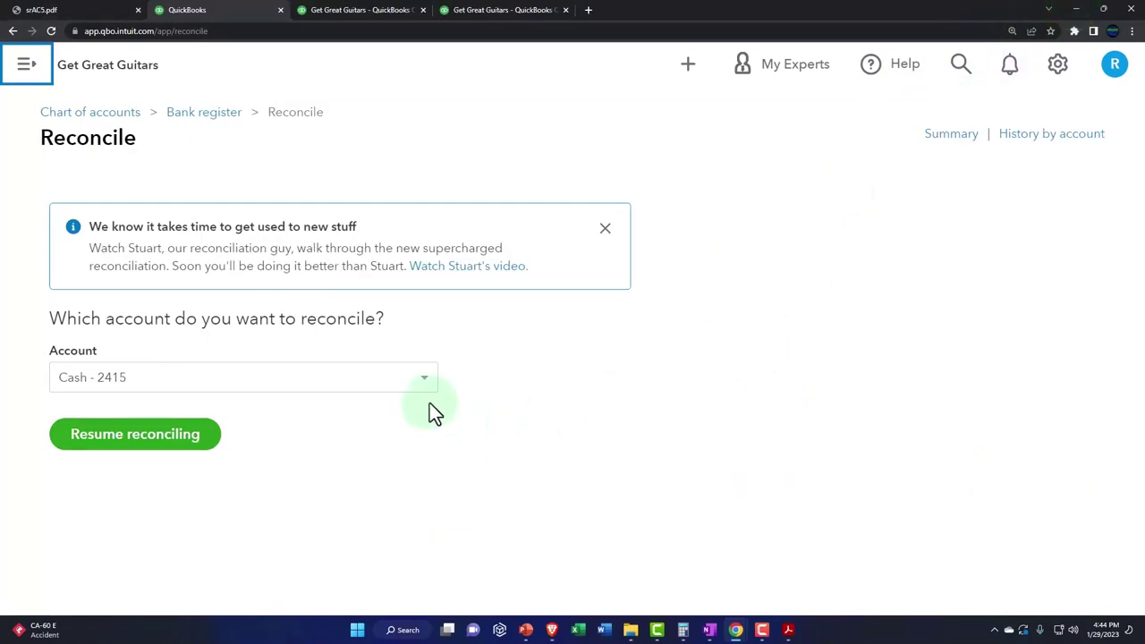
- Resume reconciling the cash account and dismiss both transaction-view tips so they are not shown again
{"action": "left_click", "coordinate": [178, 438]}
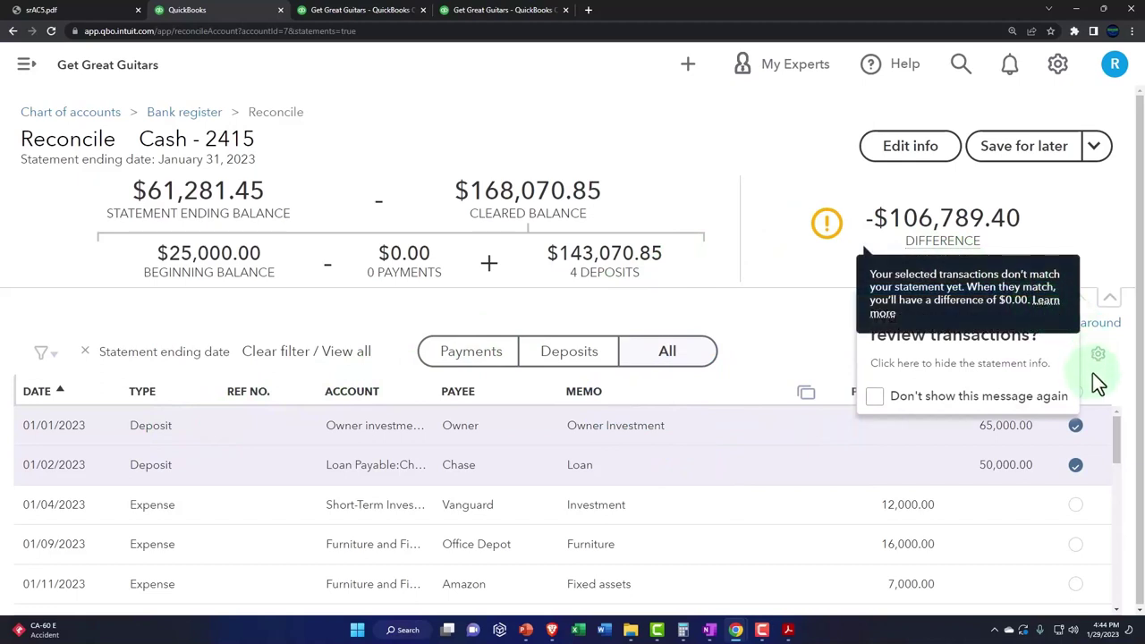
{"action": "left_click", "coordinate": [875, 396]}
{"action": "left_click", "coordinate": [1059, 320]}
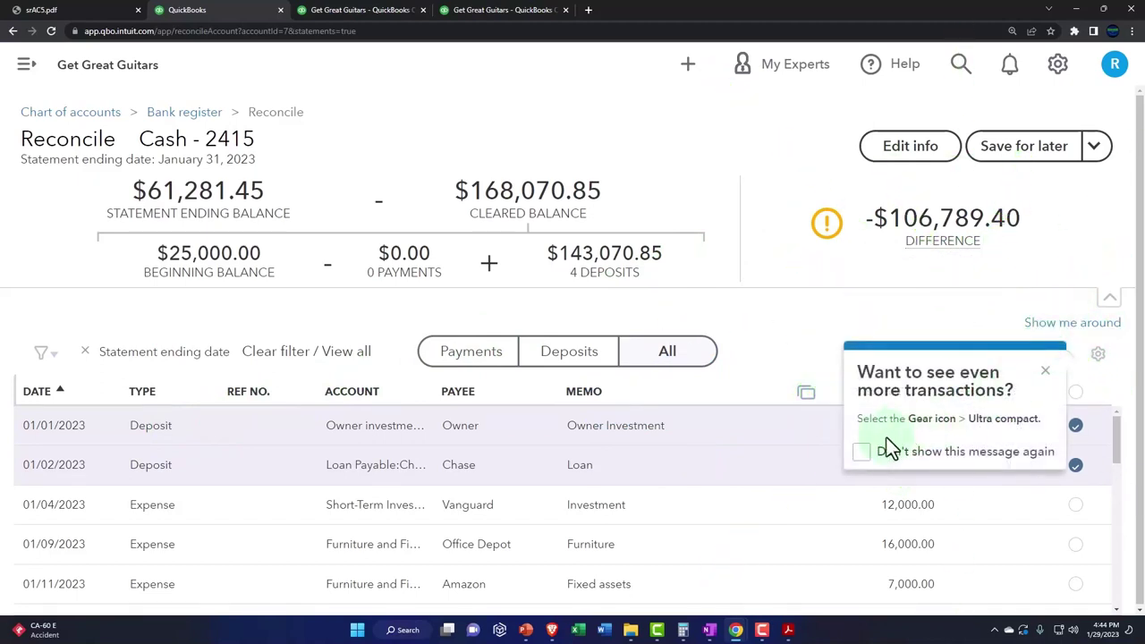
{"action": "left_click", "coordinate": [860, 451]}
{"action": "left_click", "coordinate": [1043, 371]}
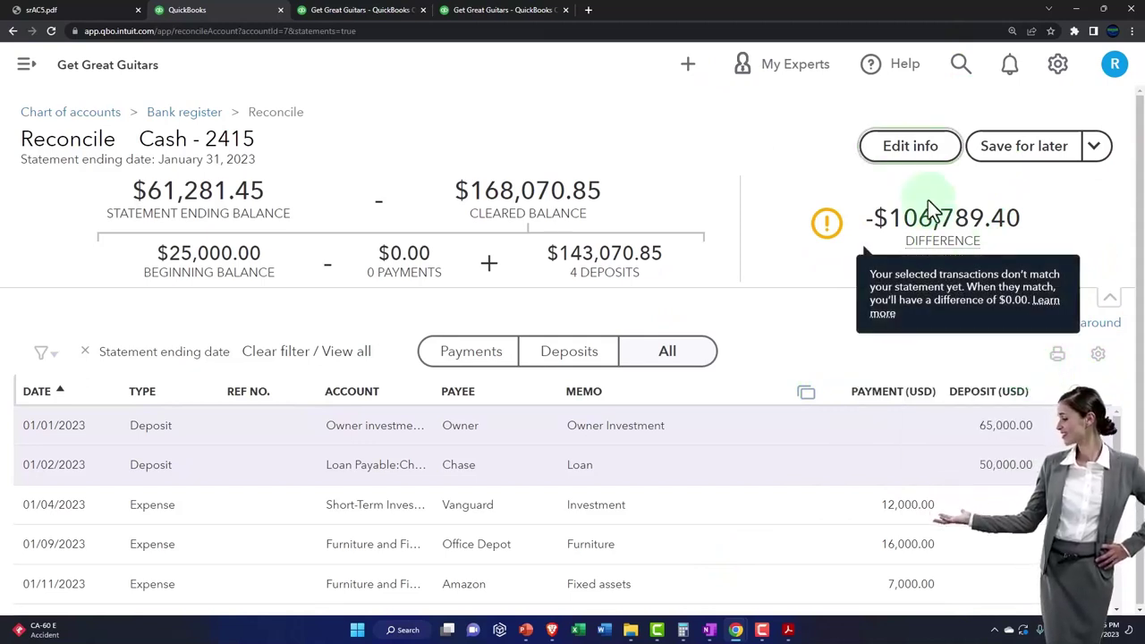
- Check the ending balance and ending date in the statement information against the January bank statement, leaving the editing form without changes
{"action": "left_click", "coordinate": [895, 152]}
{"action": "left_click", "coordinate": [895, 159]}
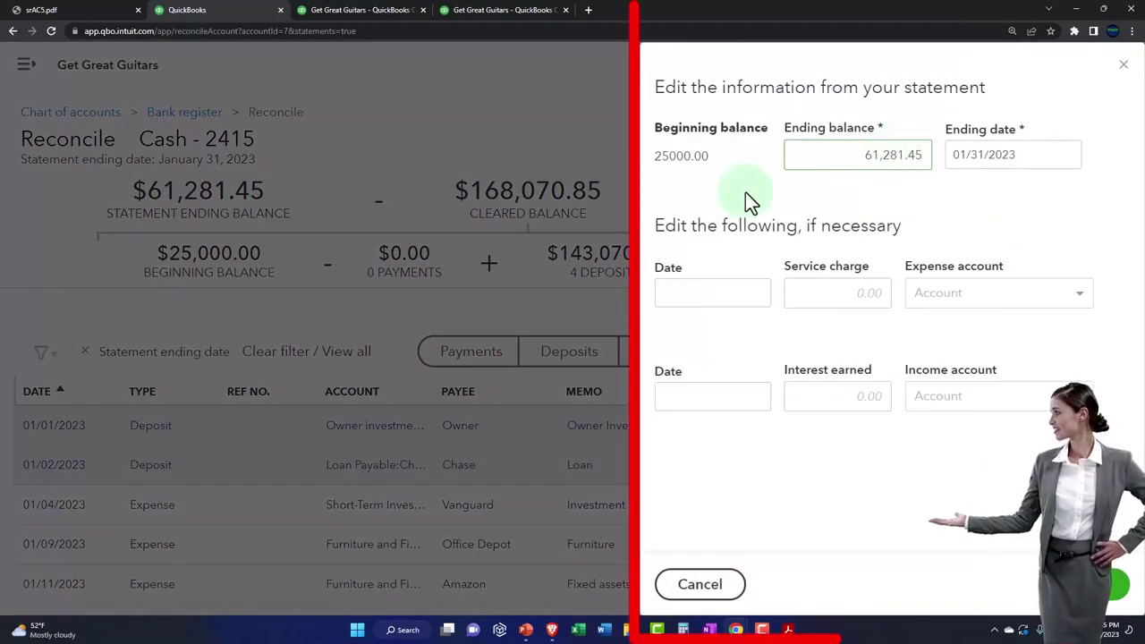
{"action": "left_click", "coordinate": [788, 628]}
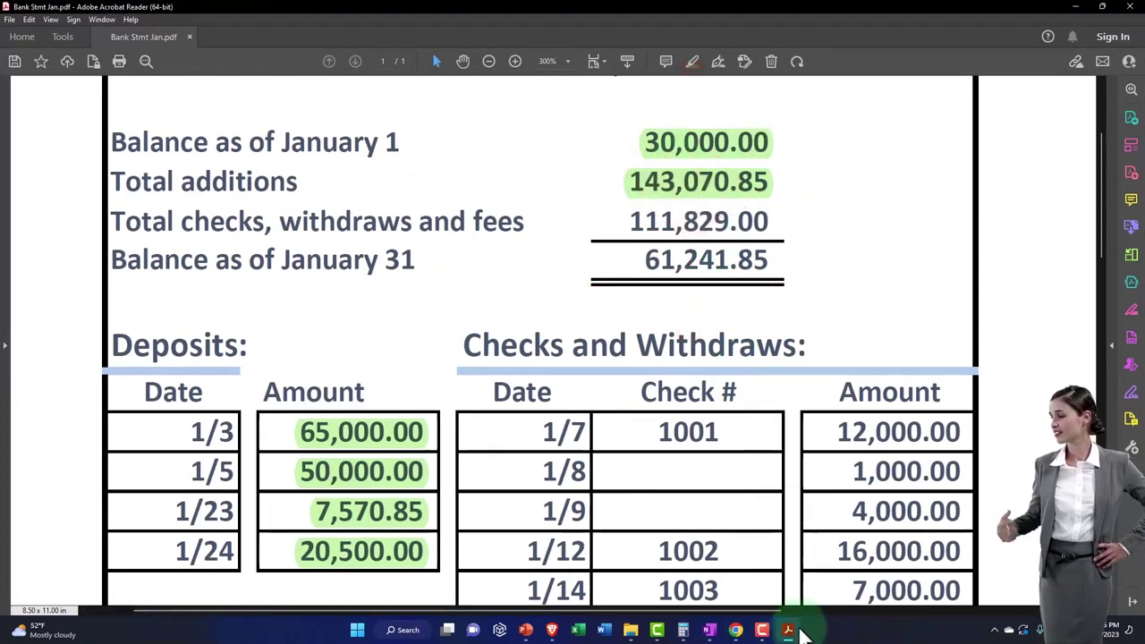
{"action": "mouse_move", "coordinate": [790, 632]}
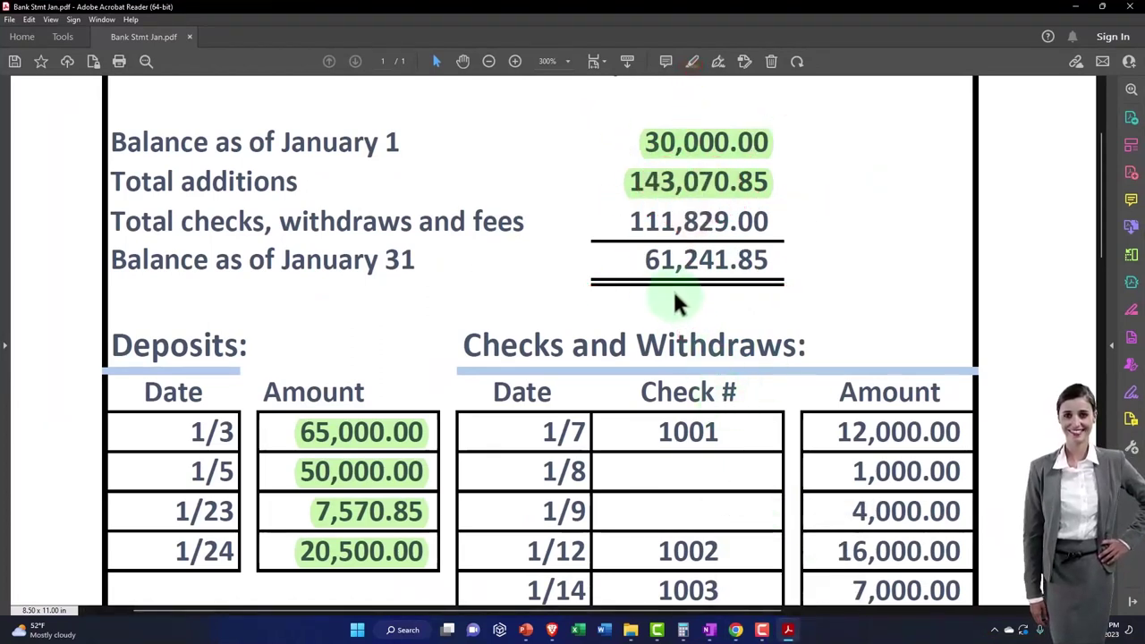
{"action": "left_click", "coordinate": [788, 630]}
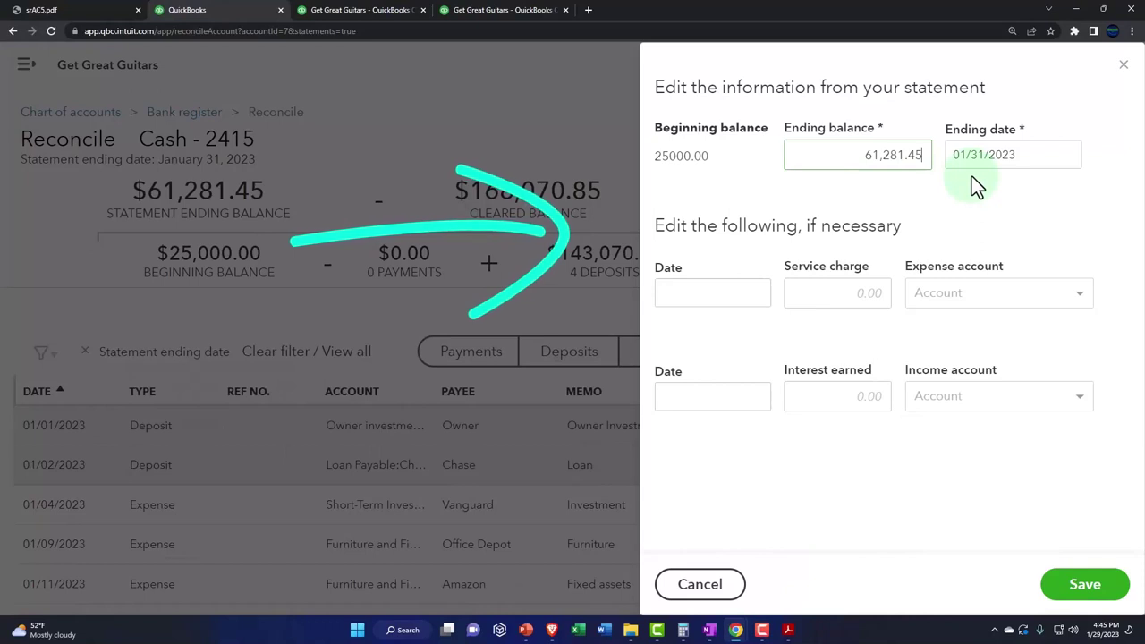
{"action": "left_click", "coordinate": [1123, 64]}
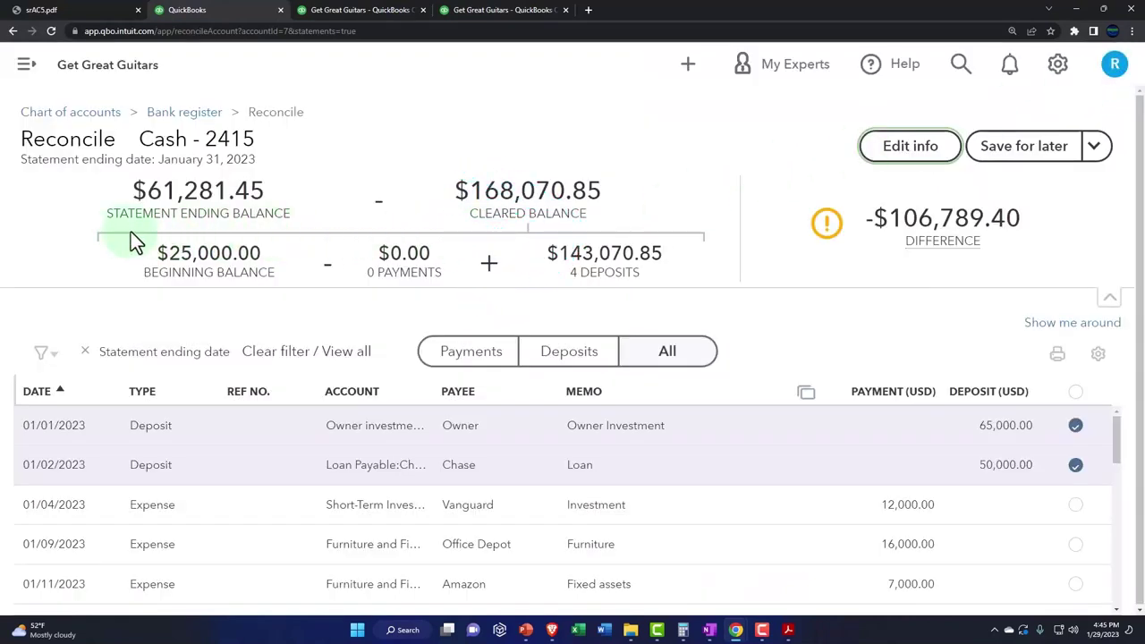
- Compare the reconciliation's beginning balance and deposits with the opening balance and total additions on the January bank statement
{"action": "left_click", "coordinate": [788, 631]}
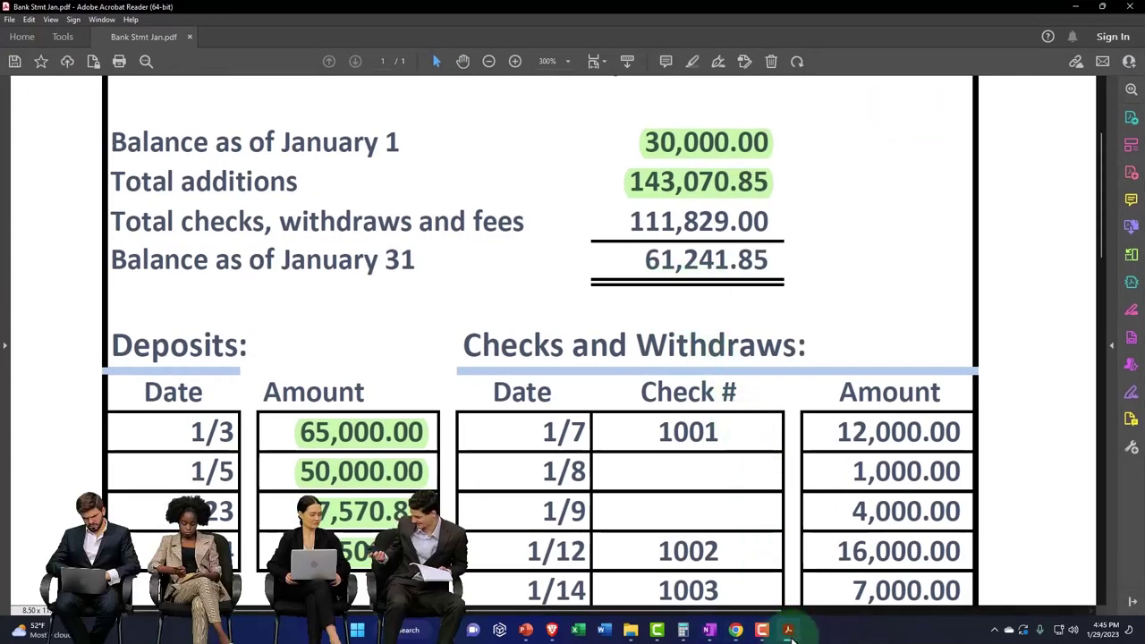
{"action": "key", "text": "alt+Tab"}
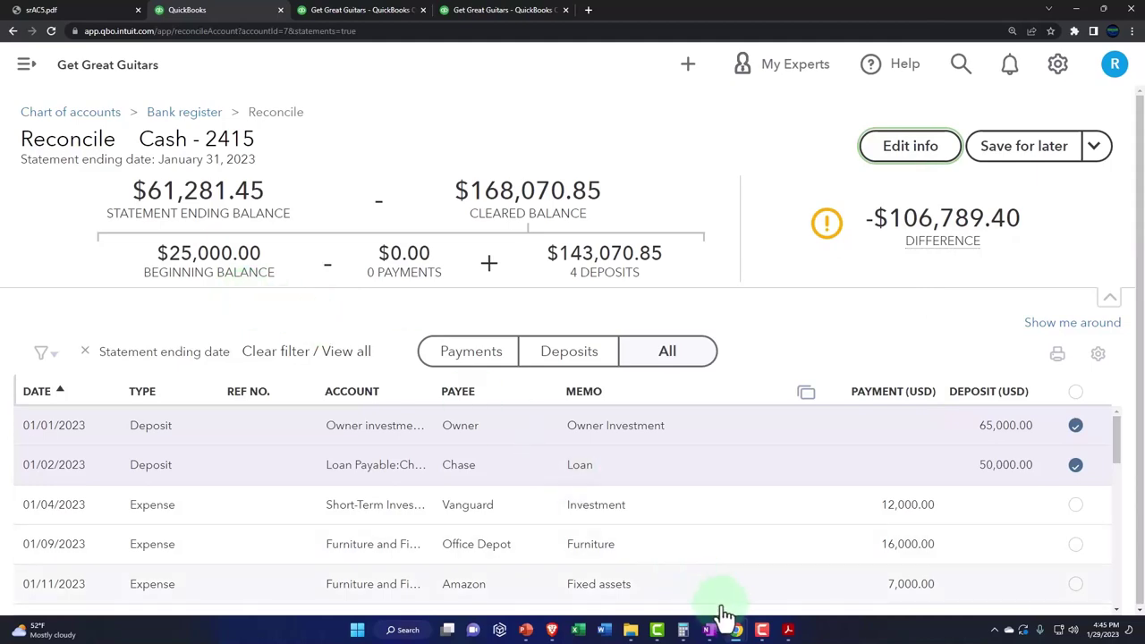
{"action": "left_click", "coordinate": [788, 630]}
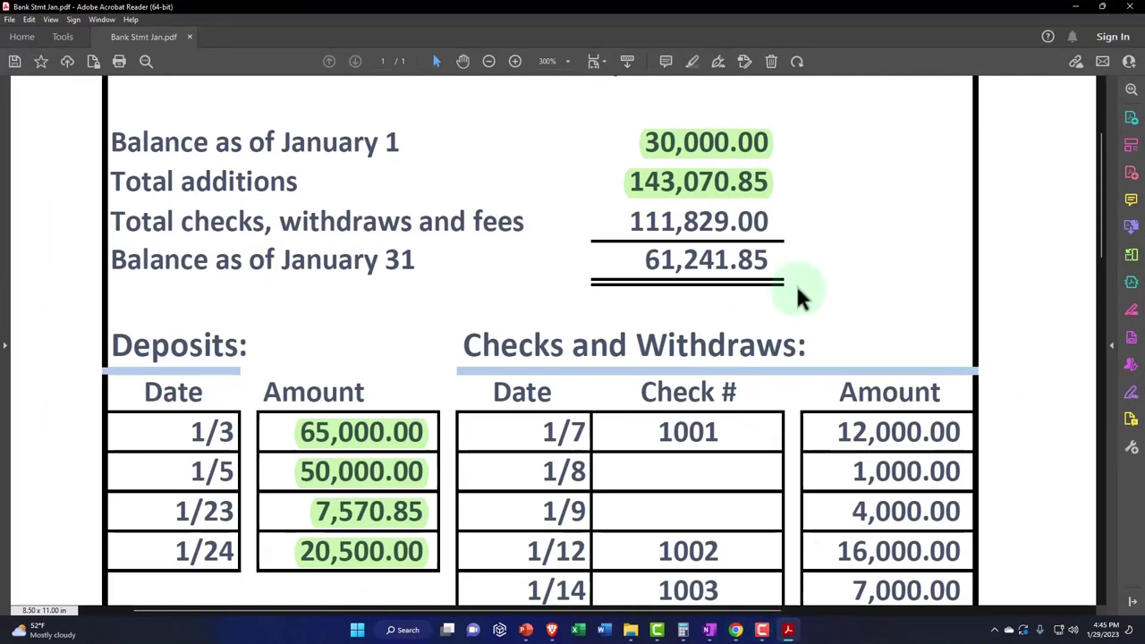
{"action": "left_click", "coordinate": [757, 156]}
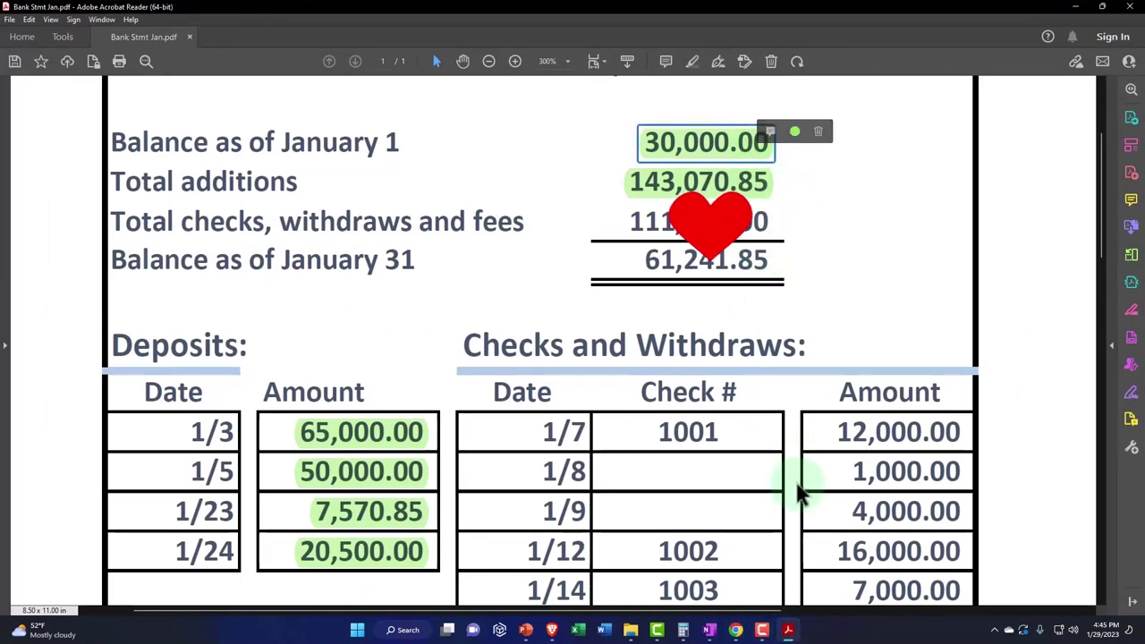
{"action": "left_click", "coordinate": [726, 183]}
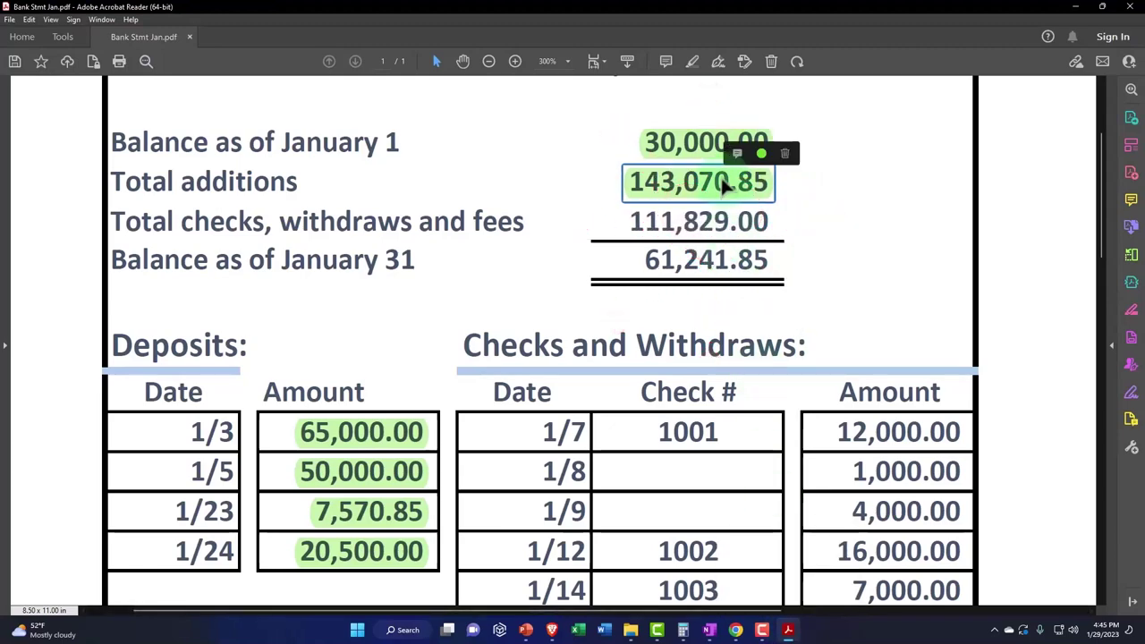
{"action": "left_click", "coordinate": [787, 632]}
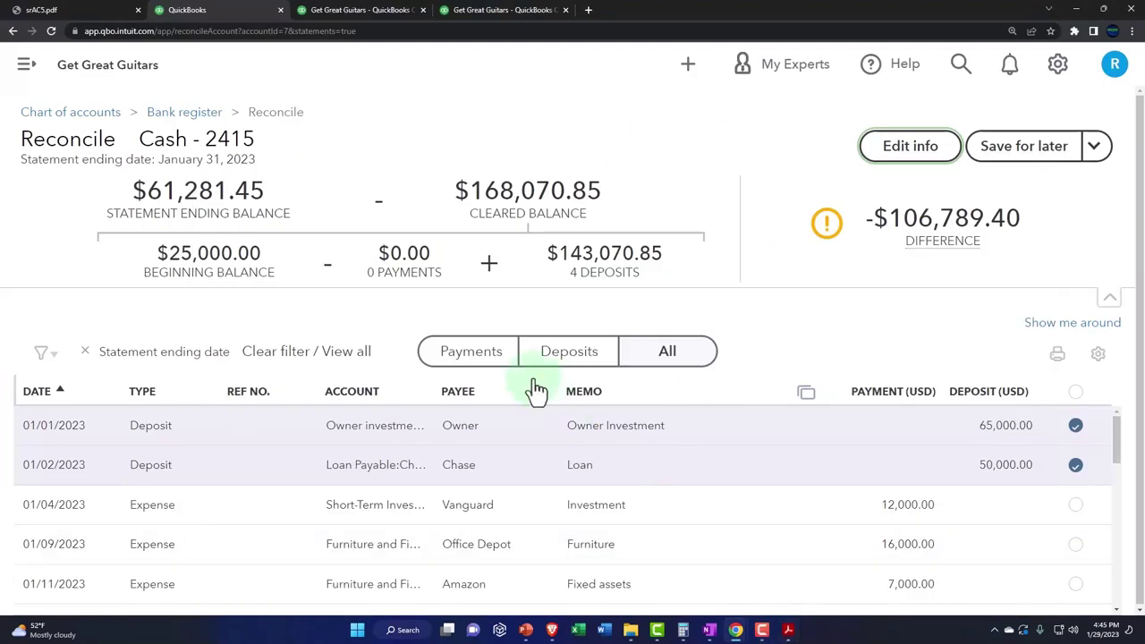
- Review the reconciliation summary figures against the cleared and uncleared transactions in the January reconciliation report srAC5.pdf
{"action": "left_click", "coordinate": [599, 290]}
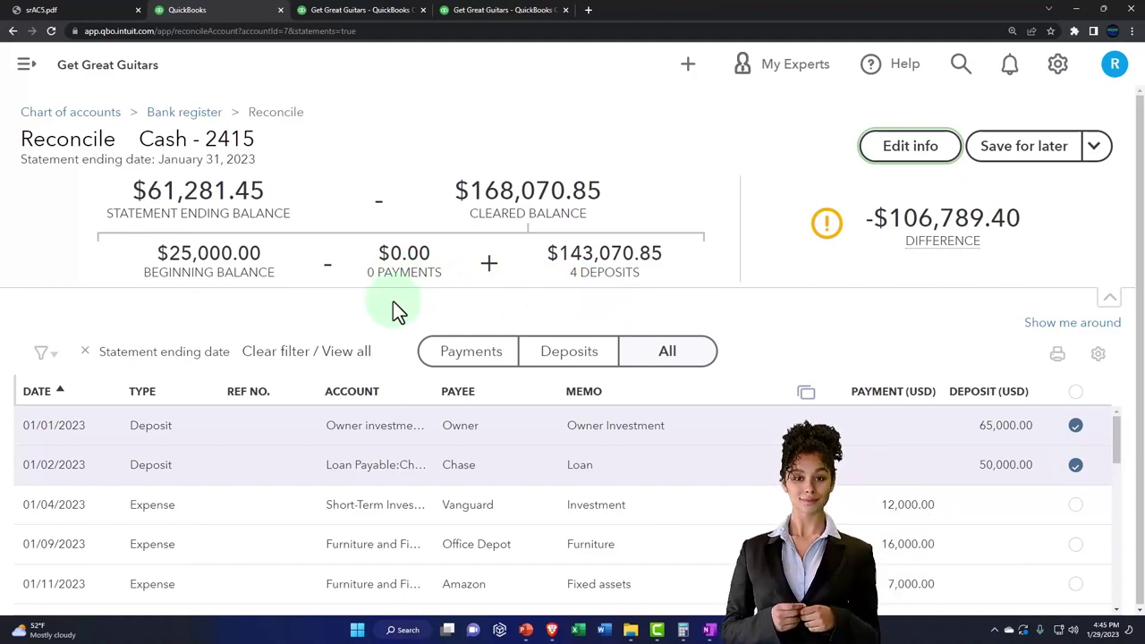
{"action": "left_click", "coordinate": [966, 253]}
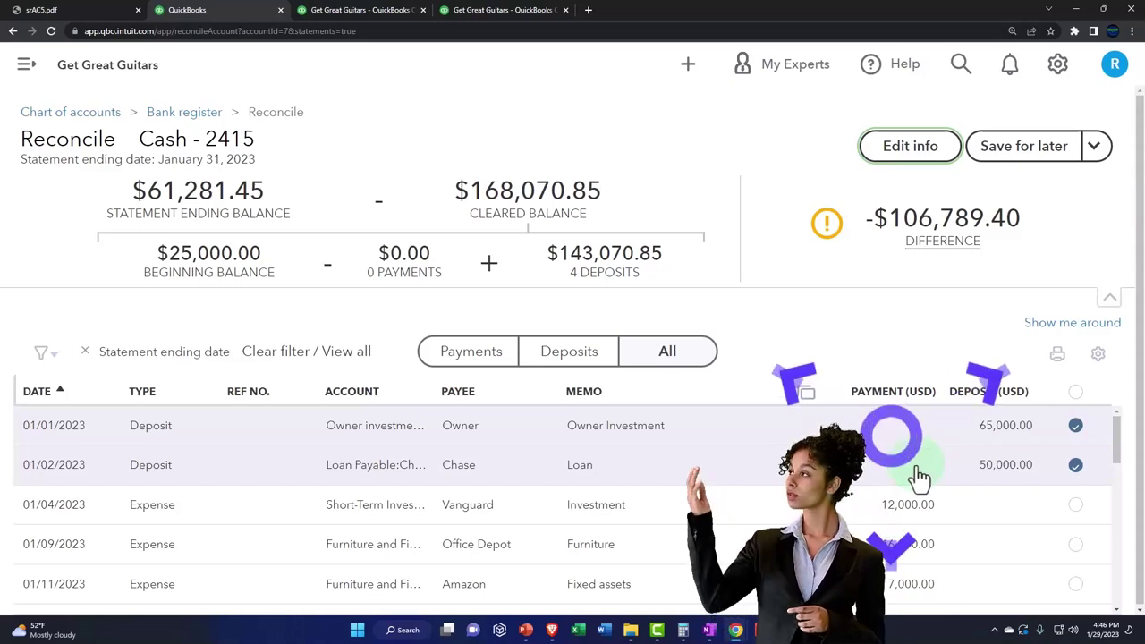
{"action": "left_click", "coordinate": [80, 12]}
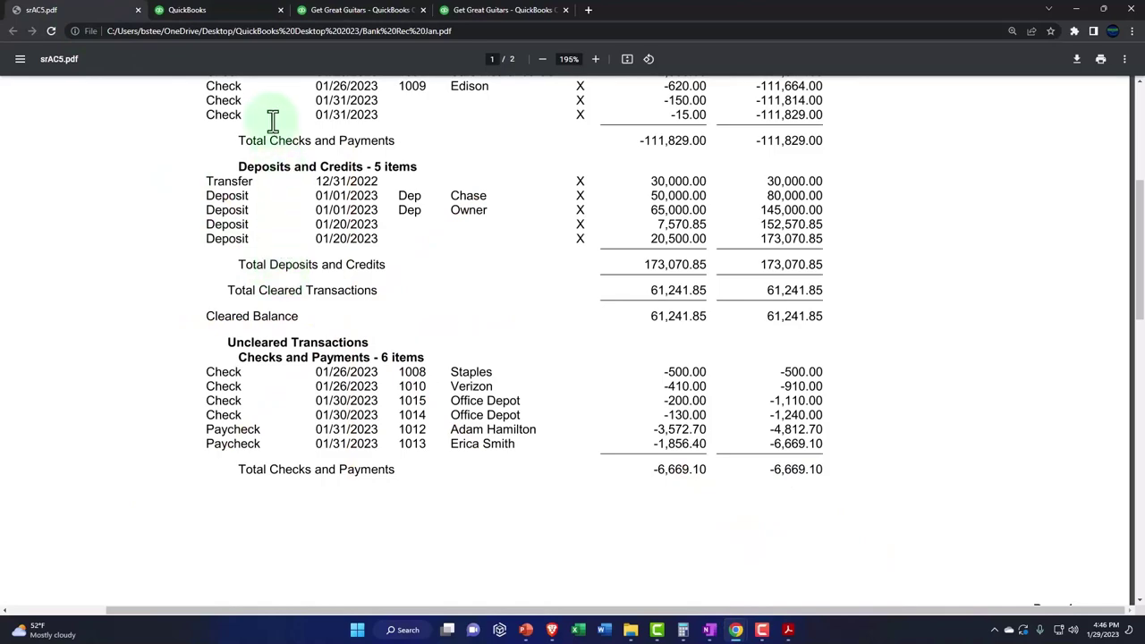
- Return to the cash account reconciliation and filter its transaction list to deposits only
{"action": "left_click", "coordinate": [230, 13]}
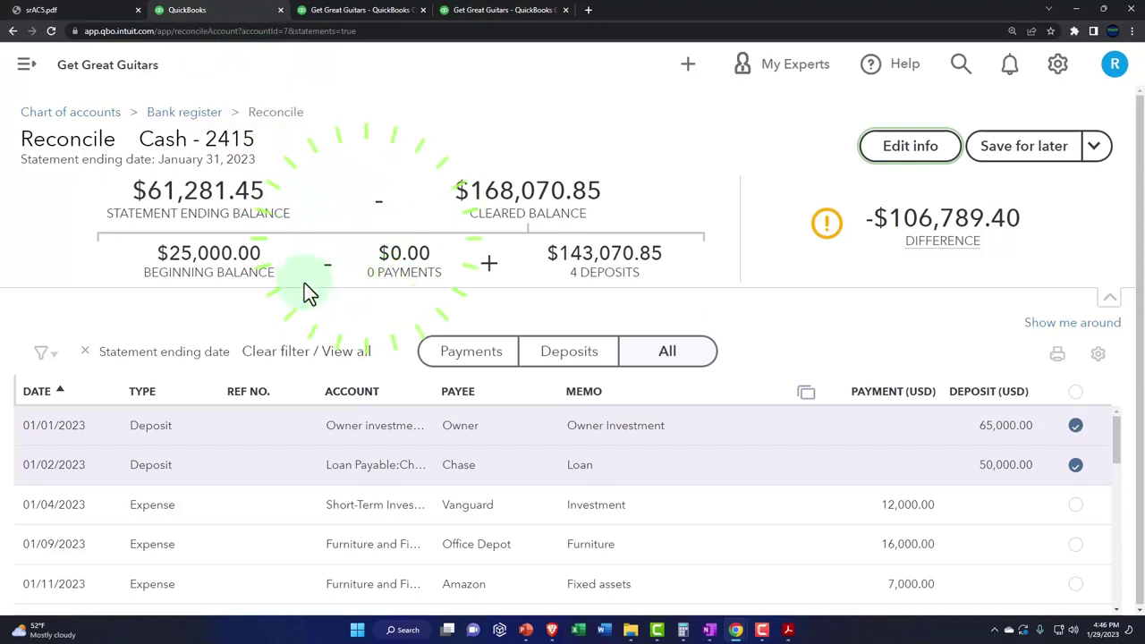
{"action": "left_click", "coordinate": [560, 358]}
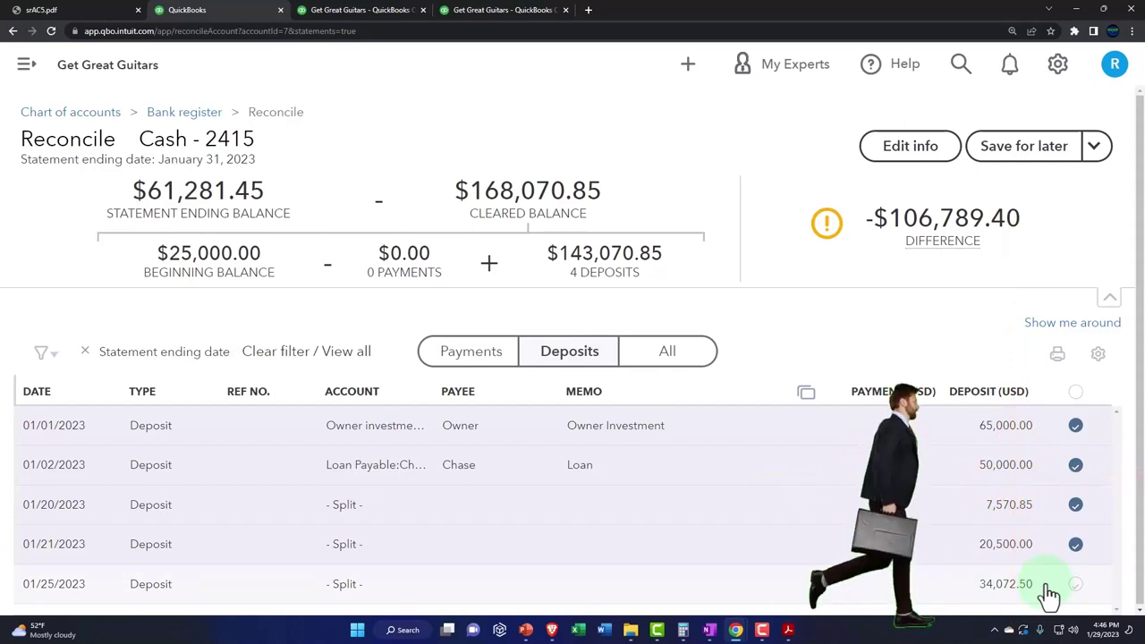
- Filter the cash reconciliation's transaction list to payments only and check the list's column and display density options
{"action": "left_click", "coordinate": [490, 369]}
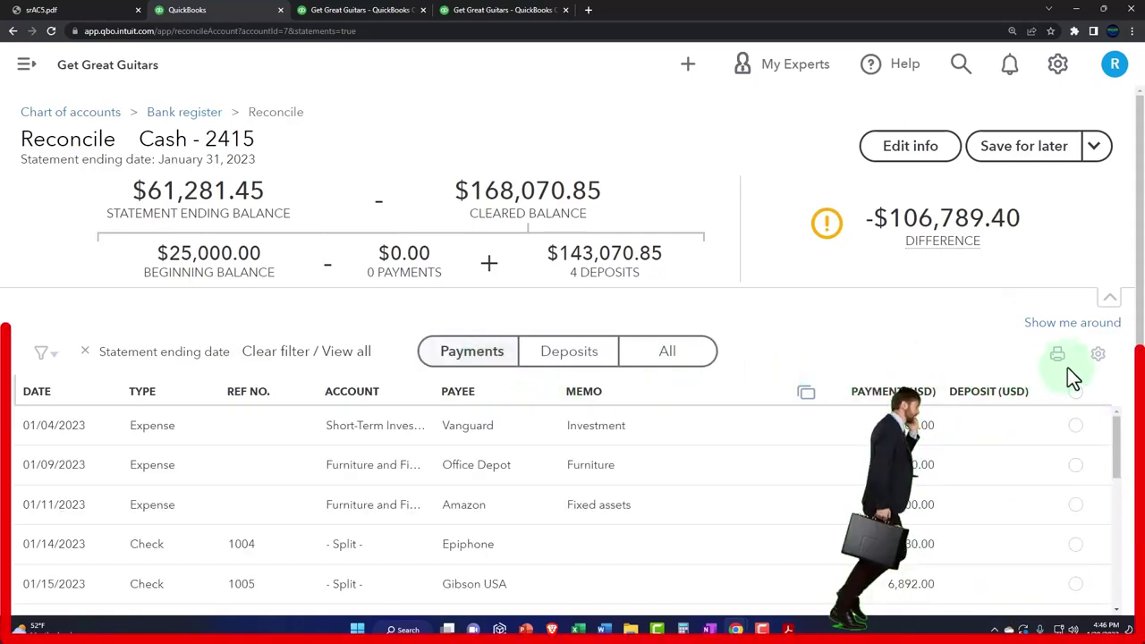
{"action": "left_click", "coordinate": [1099, 358]}
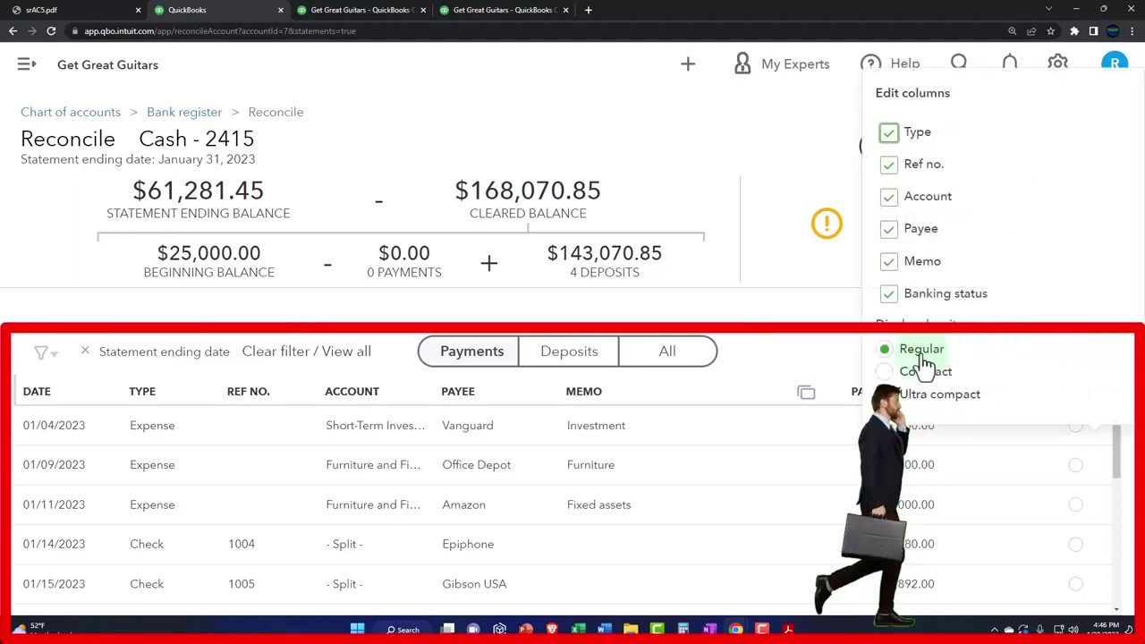
{"action": "left_click", "coordinate": [820, 345]}
{"action": "key", "text": "ctrl+minus"}
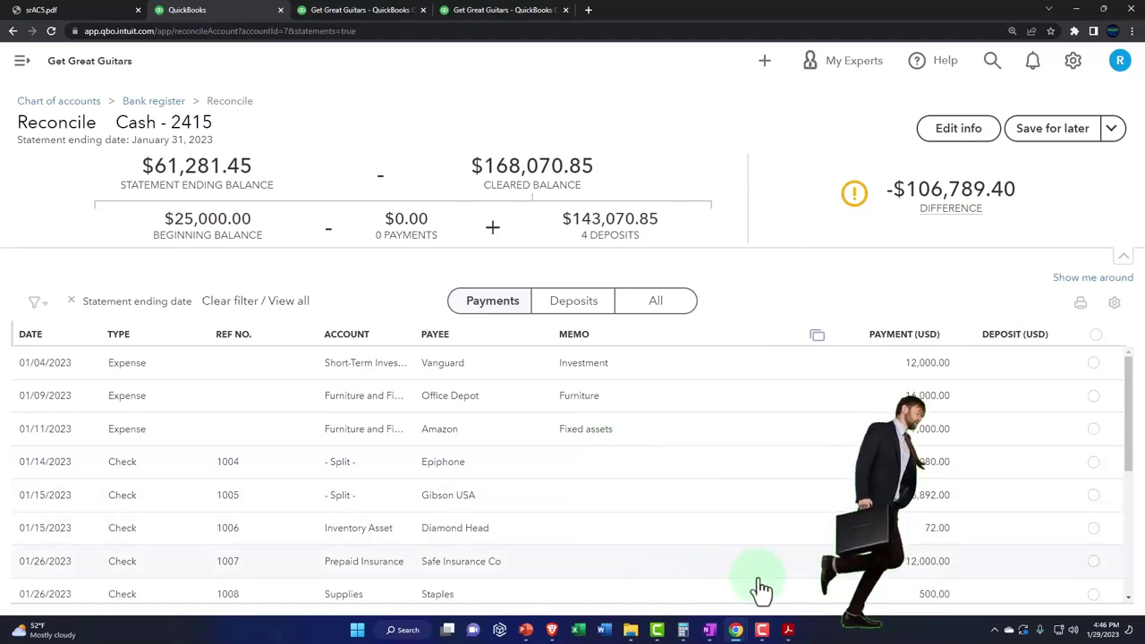
- Review the checks and withdrawals on the January bank statement and select the amount of check 1001 dated 1/7
{"action": "left_click", "coordinate": [792, 631]}
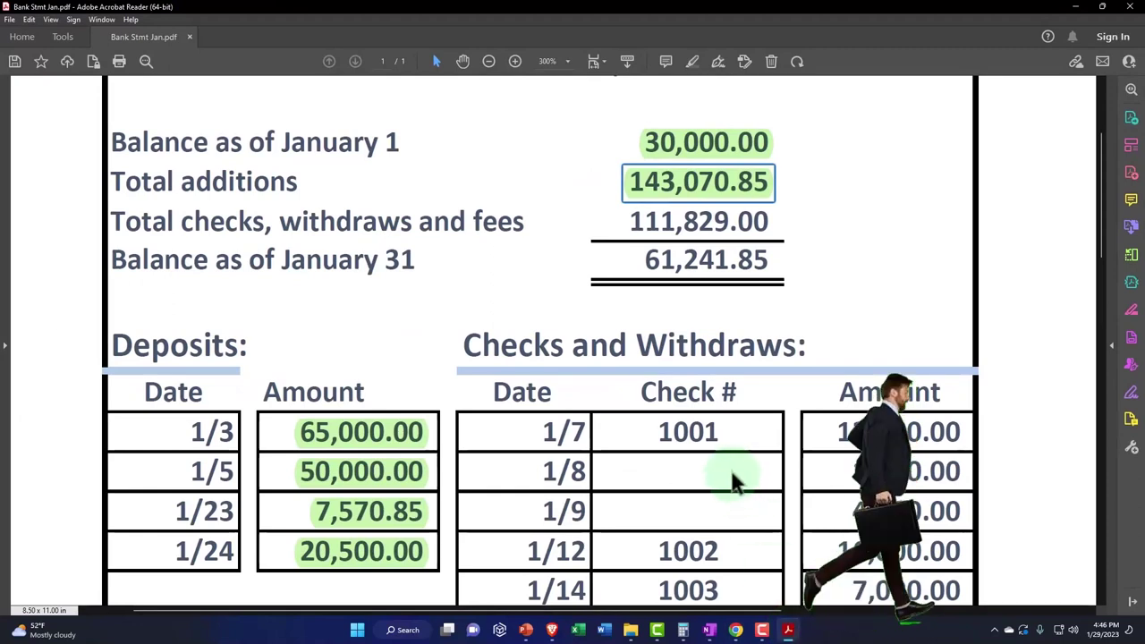
{"action": "scroll", "coordinate": [731, 480], "scroll_direction": "down", "scroll_amount": 4}
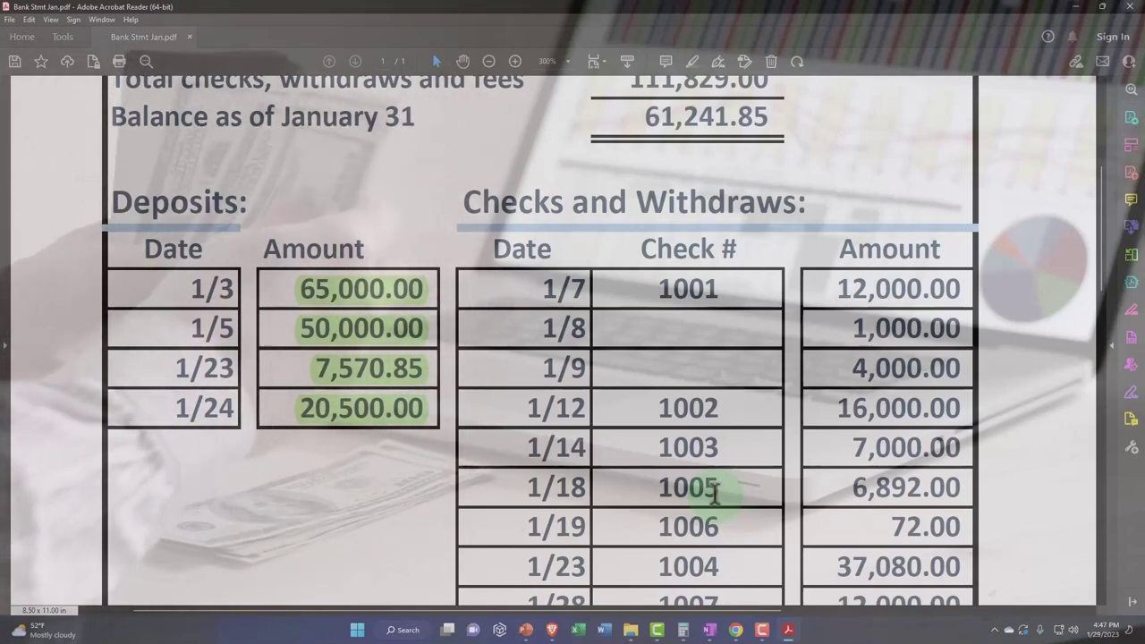
{"action": "left_click", "coordinate": [657, 349]}
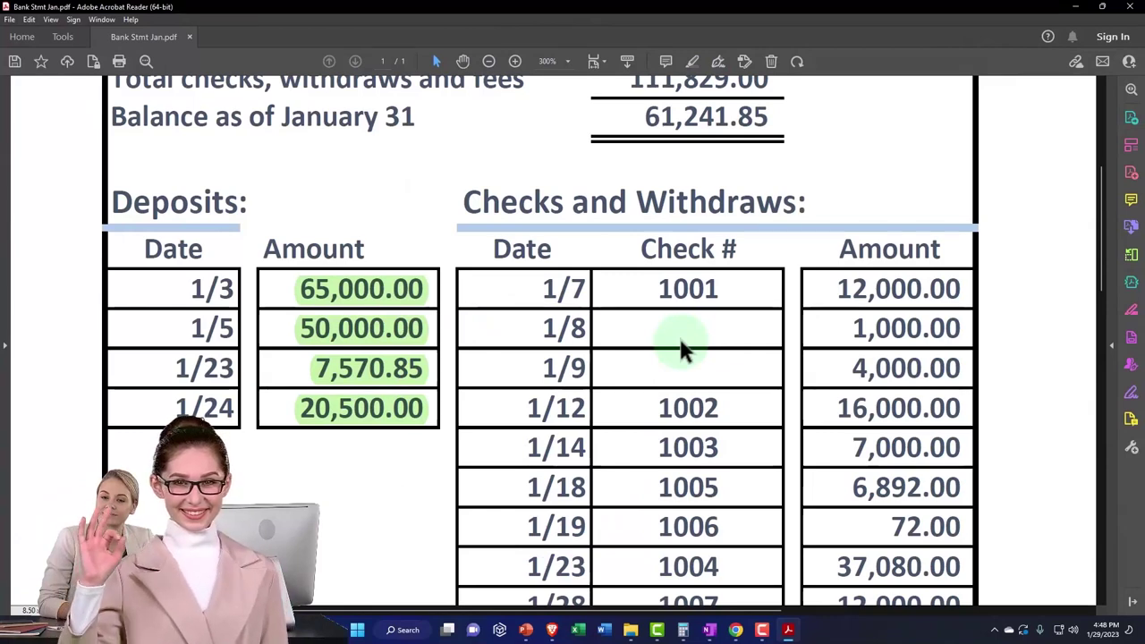
{"action": "left_click", "coordinate": [681, 348]}
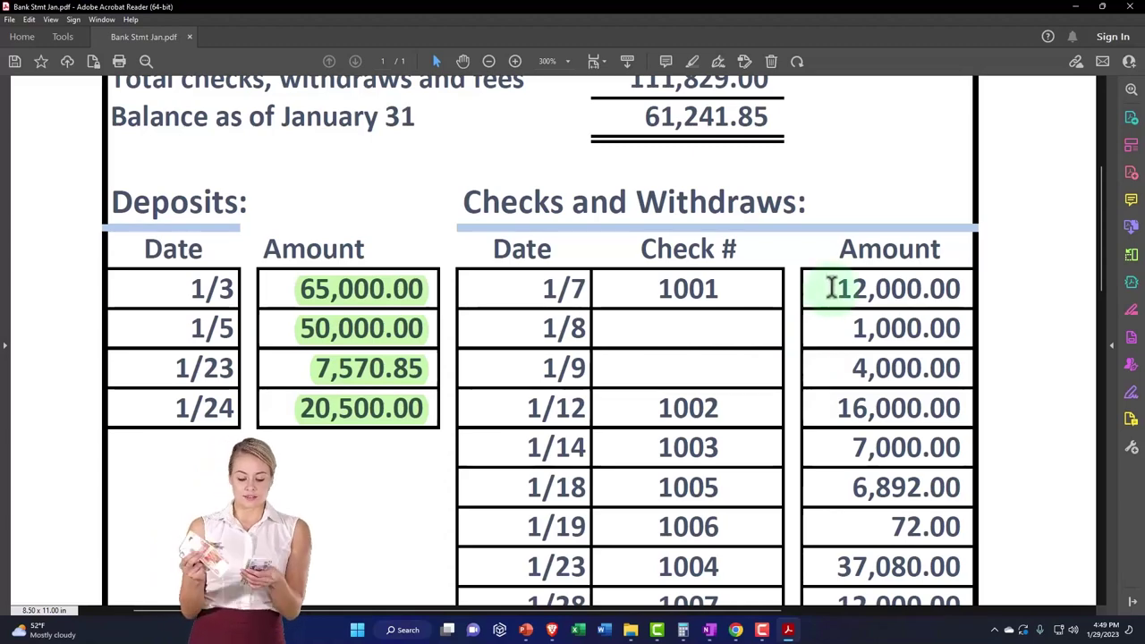
{"action": "left_click_drag", "start_coordinate": [826, 288], "coordinate": [931, 288]}
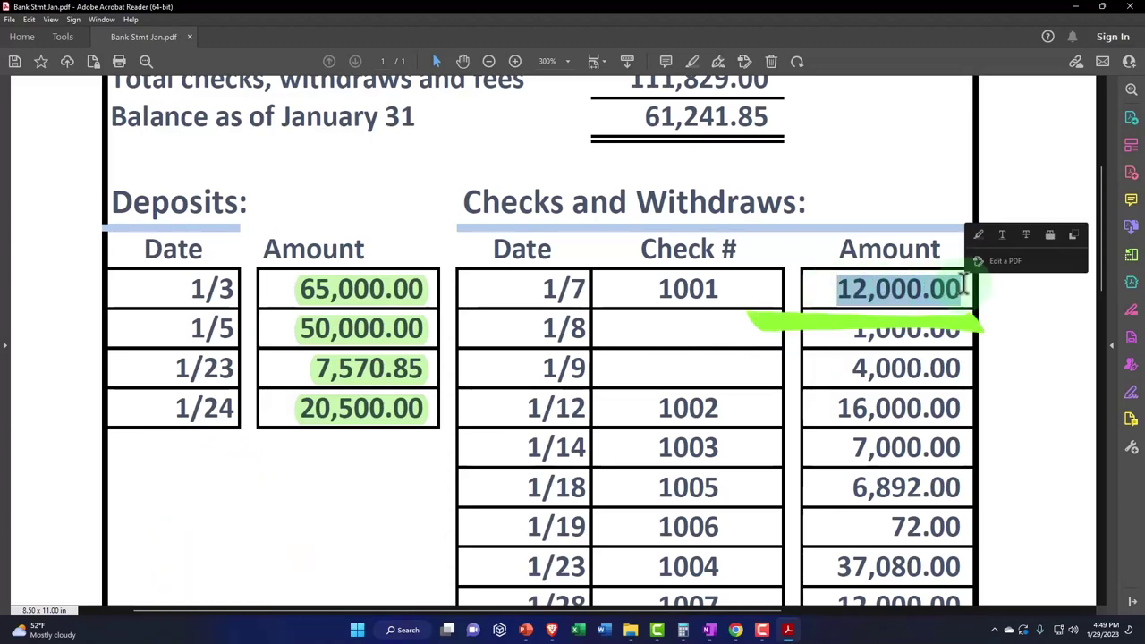
- Compare the bank statement's 12,000.00 amount for check 1001 with the payments listed in the cash reconciliation
{"action": "left_click", "coordinate": [788, 630]}
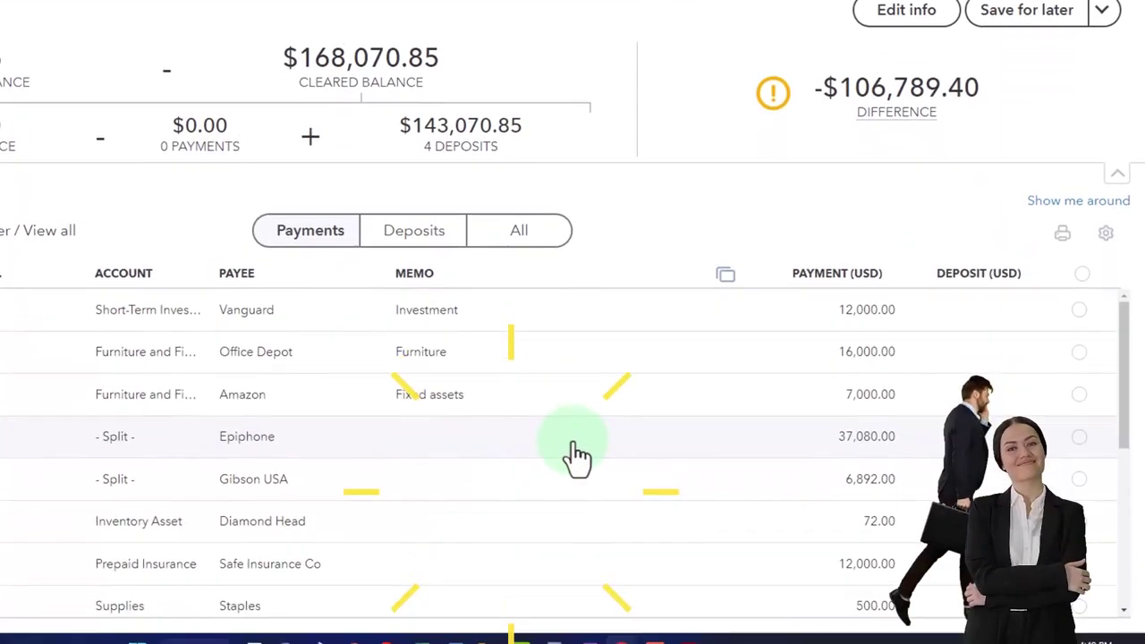
{"action": "left_click", "coordinate": [703, 628]}
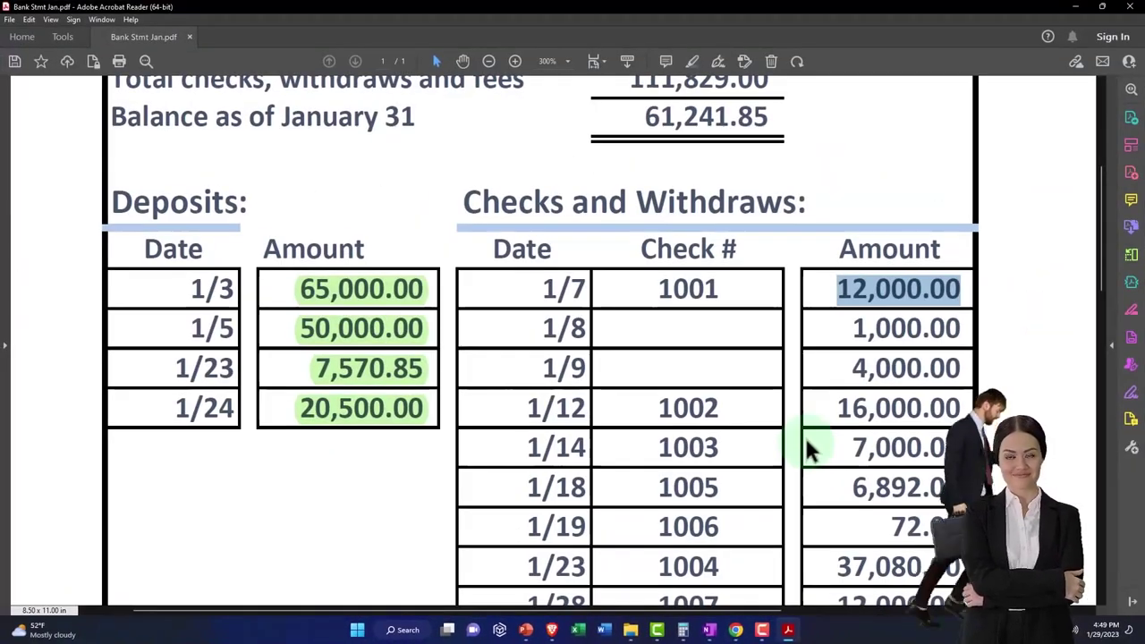
{"action": "left_click", "coordinate": [789, 632]}
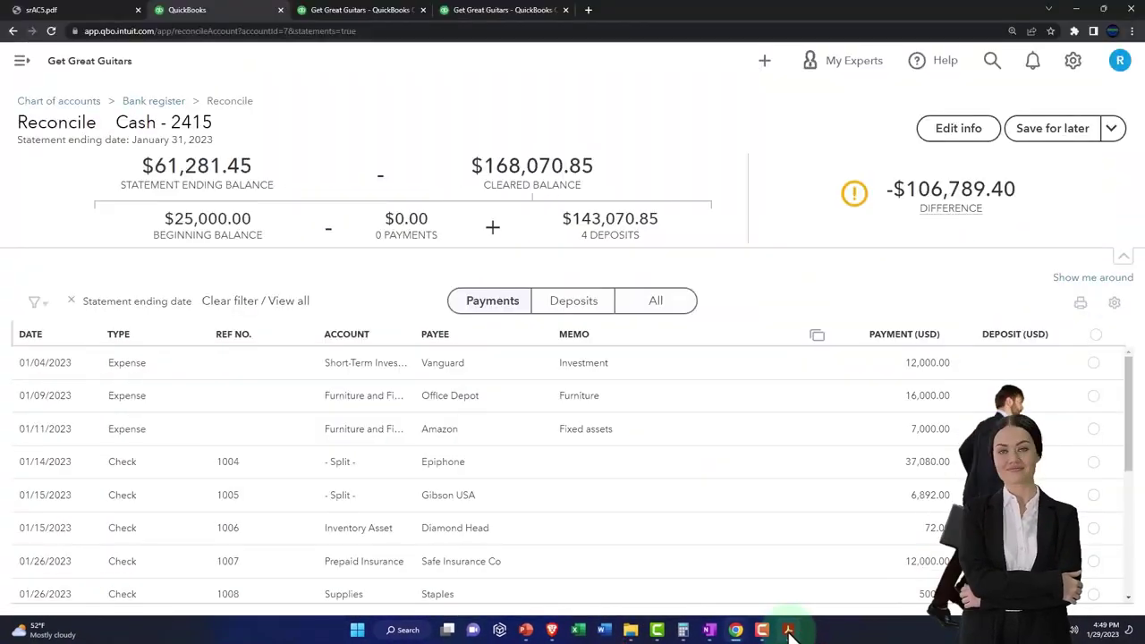
{"action": "left_click", "coordinate": [789, 631]}
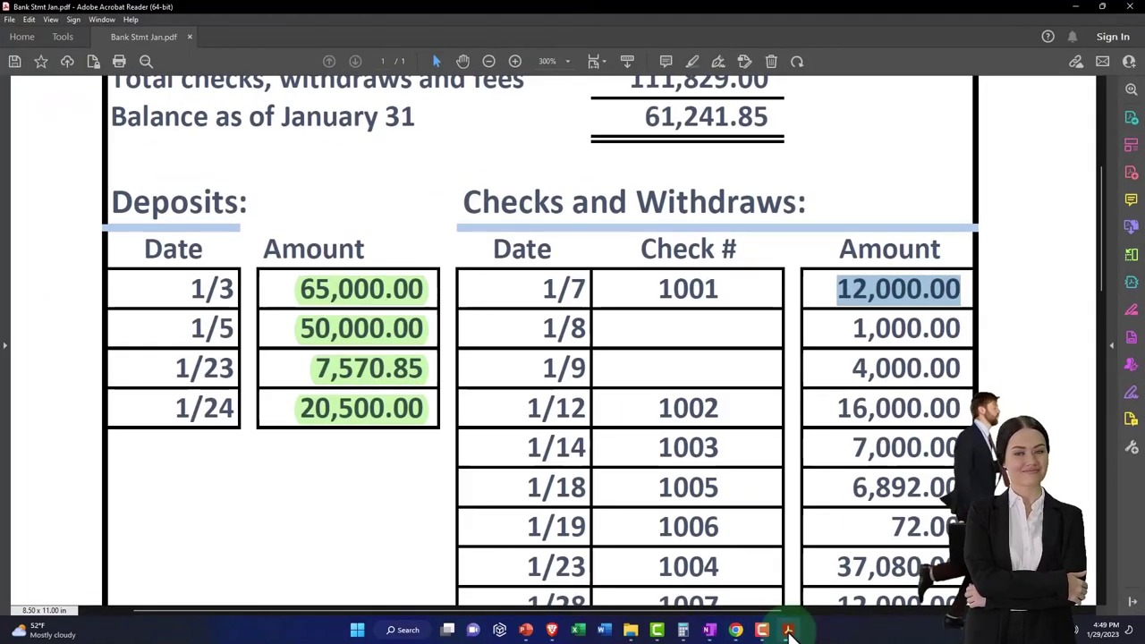
{"action": "left_click", "coordinate": [789, 631]}
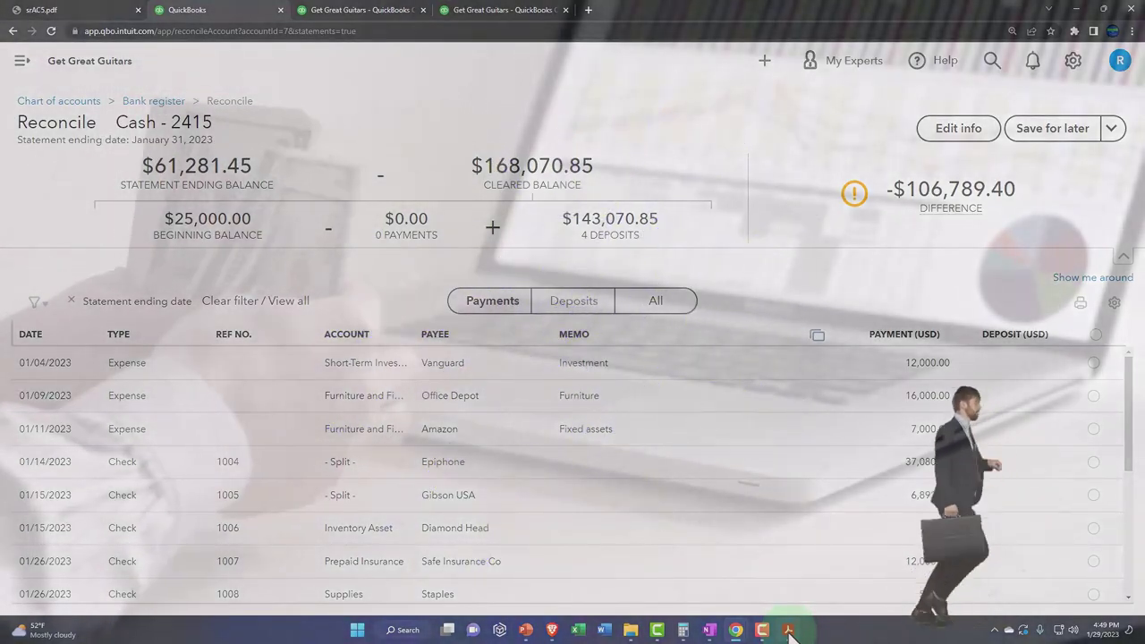
{"action": "left_click", "coordinate": [789, 631]}
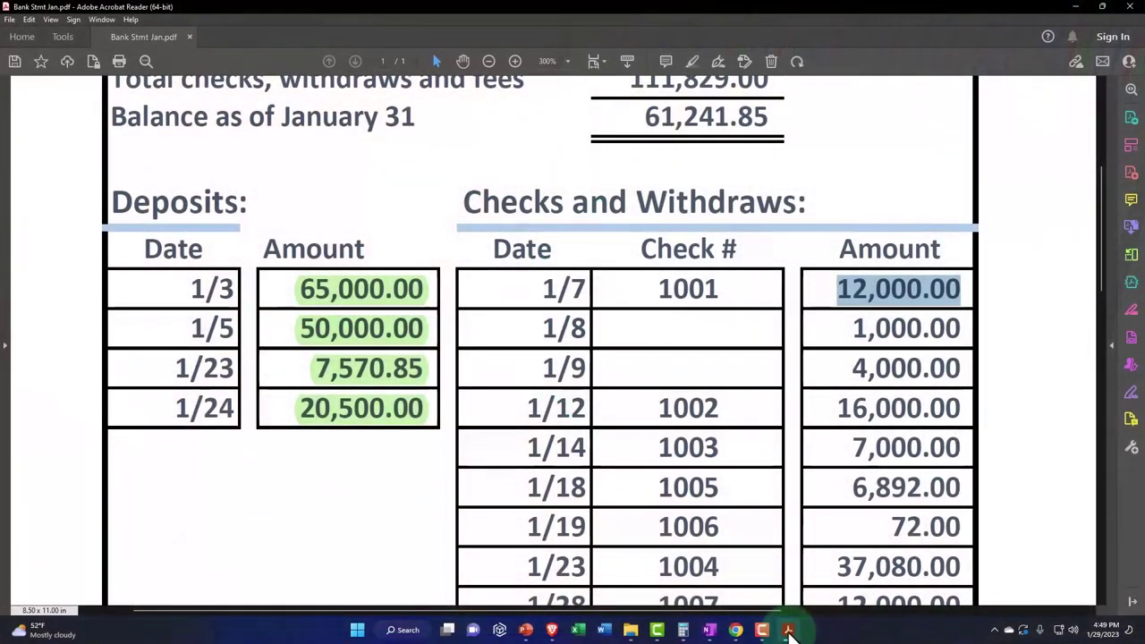
- Open the January reconciliation report srAC5.pdf to examine its cleared checks and payments
{"action": "left_click", "coordinate": [789, 631]}
{"action": "left_click", "coordinate": [46, 12]}
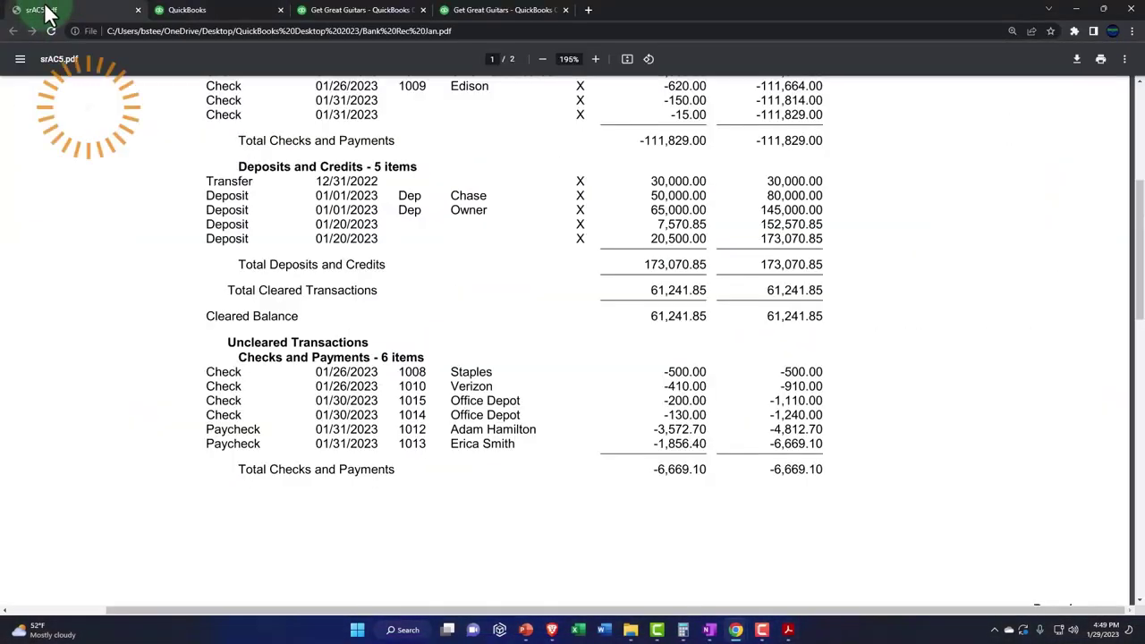